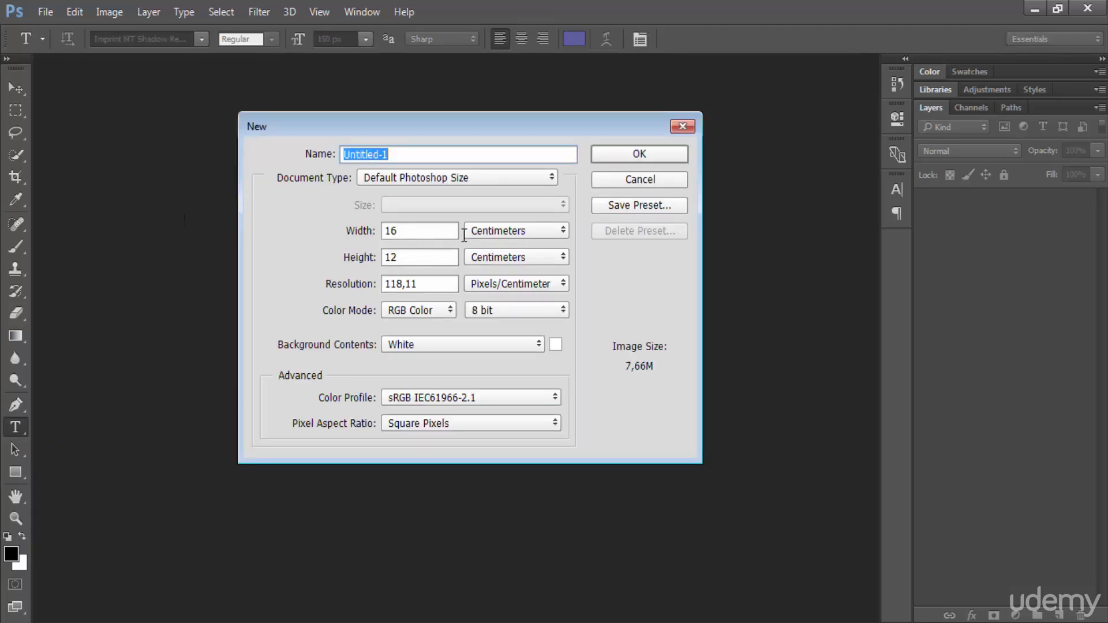
- Create a new 1890 x 1417 pixel document from the default Photoshop size, and fit it on screen
click(499, 231)
click(518, 242)
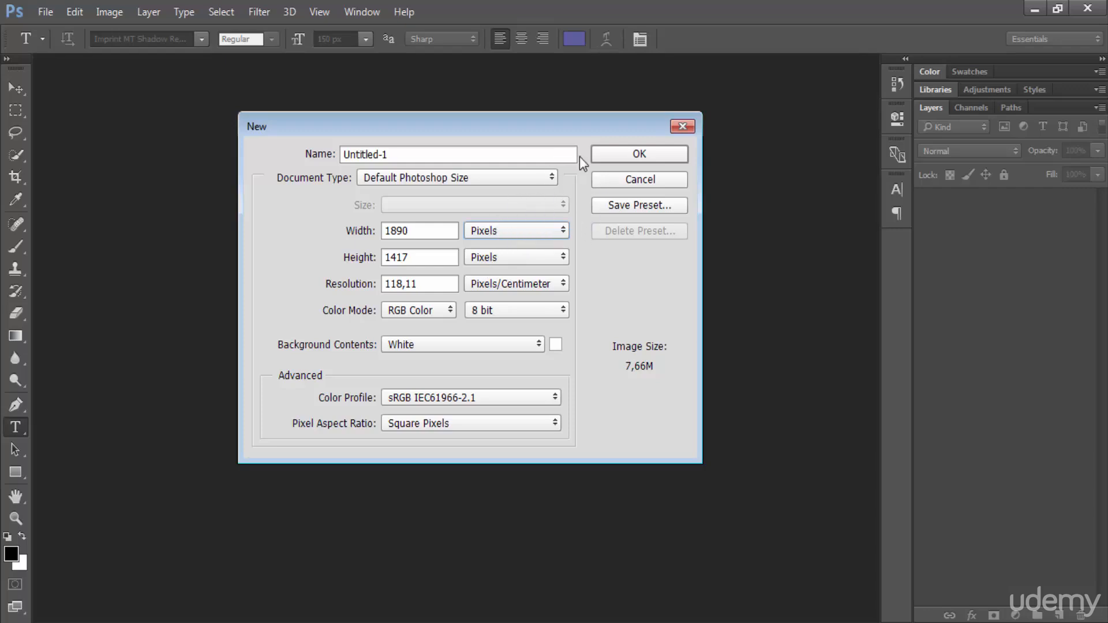
click(426, 154)
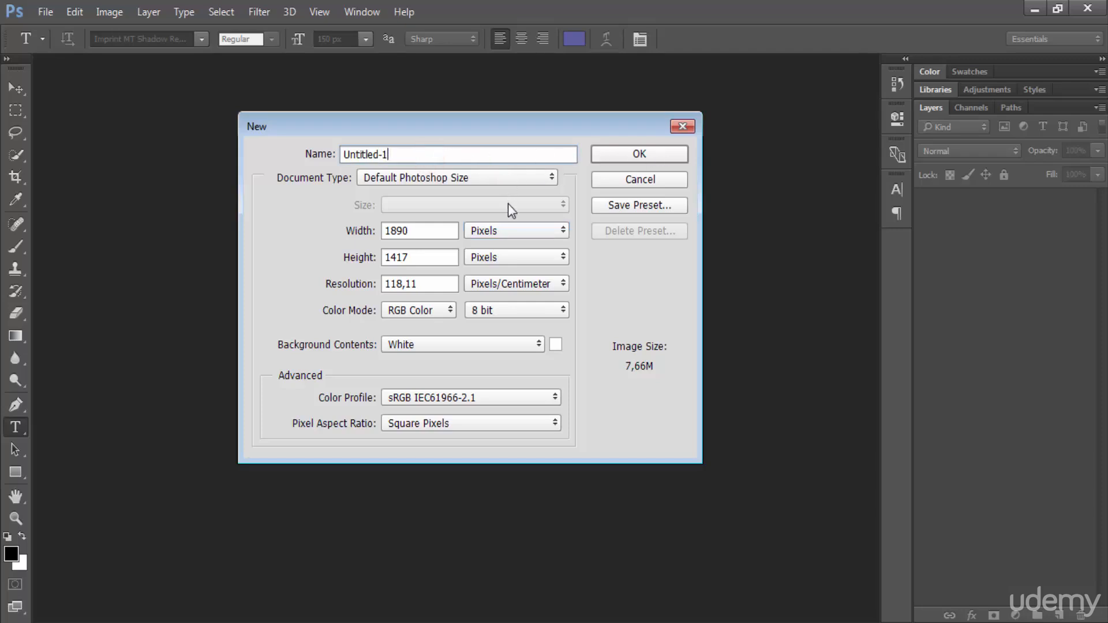
double_click(417, 231)
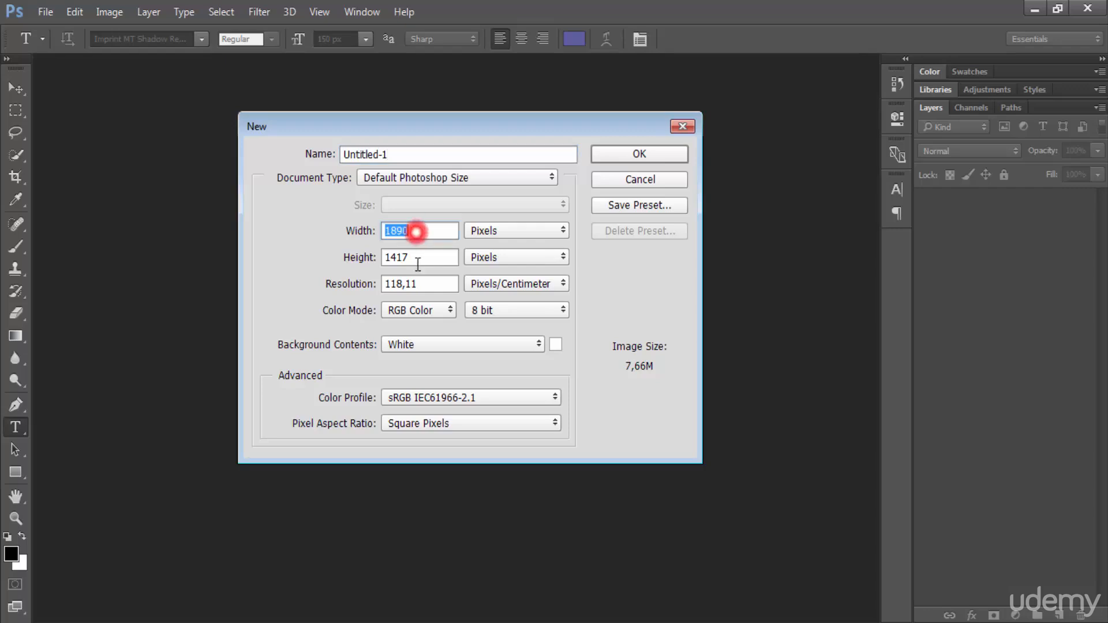
double_click(417, 257)
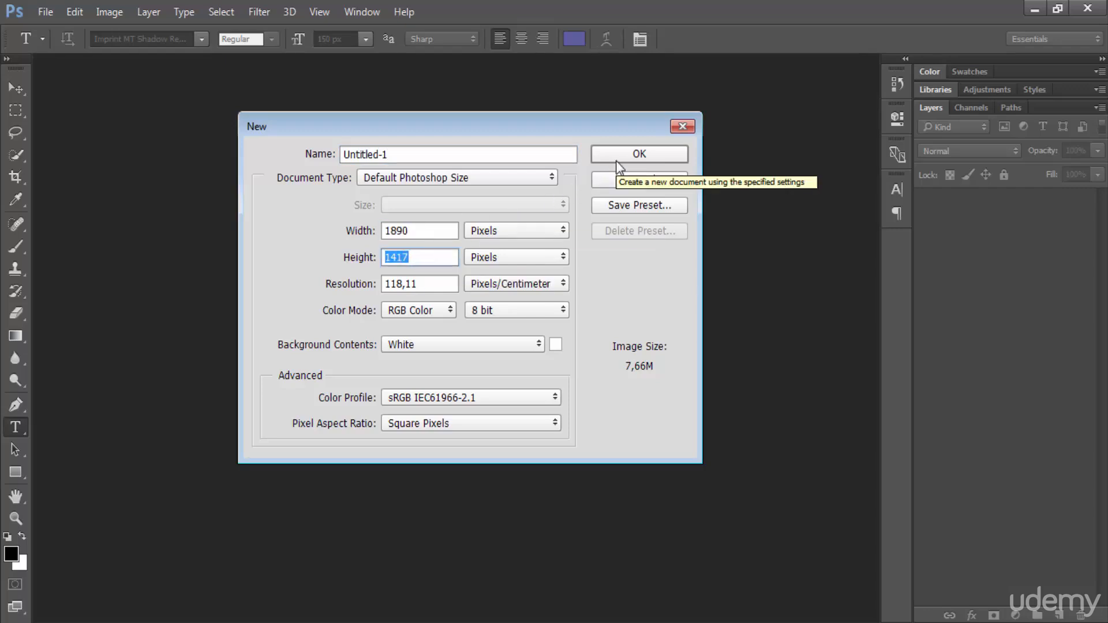
click(627, 151)
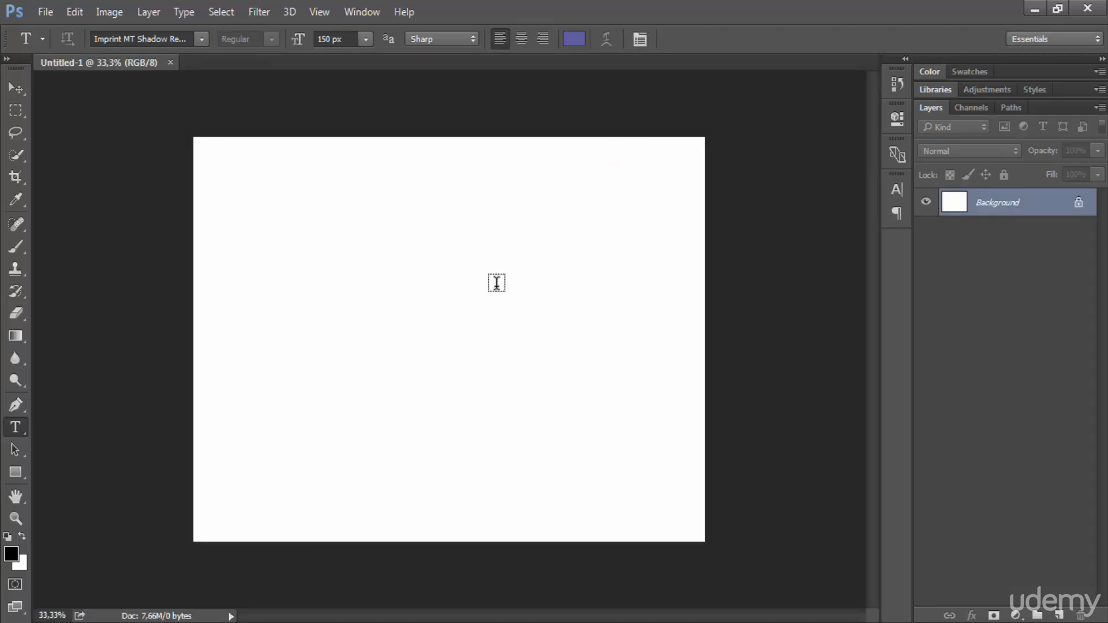
key(ctrl+0)
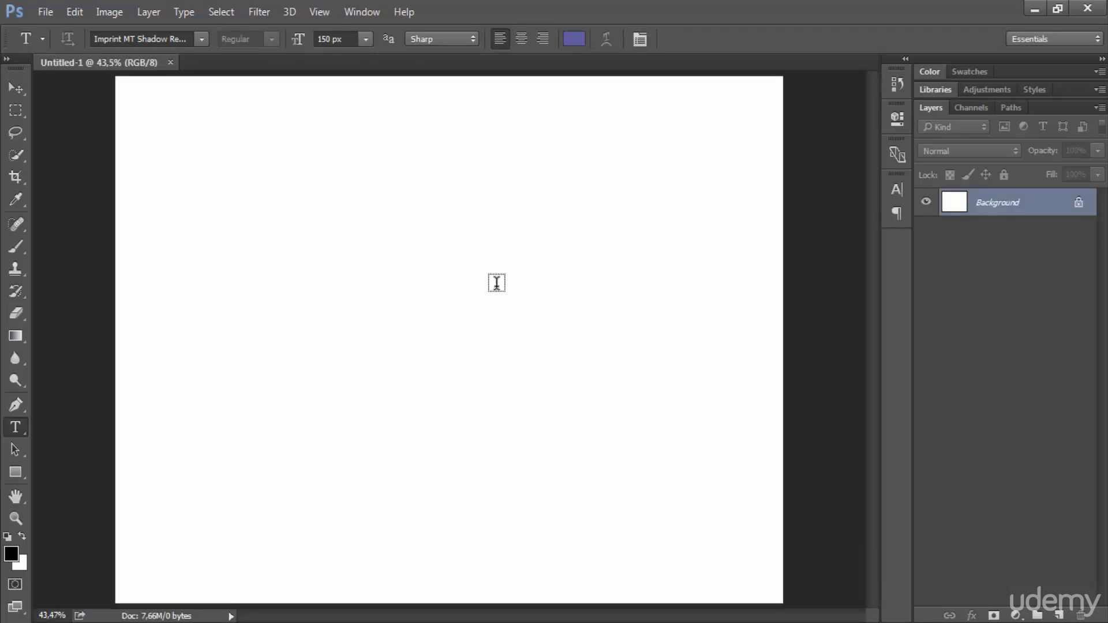
- Add the text "VERTICAL" with the Vertical Type Tool and move it slightly up toward the middle of the canvas
click(17, 427)
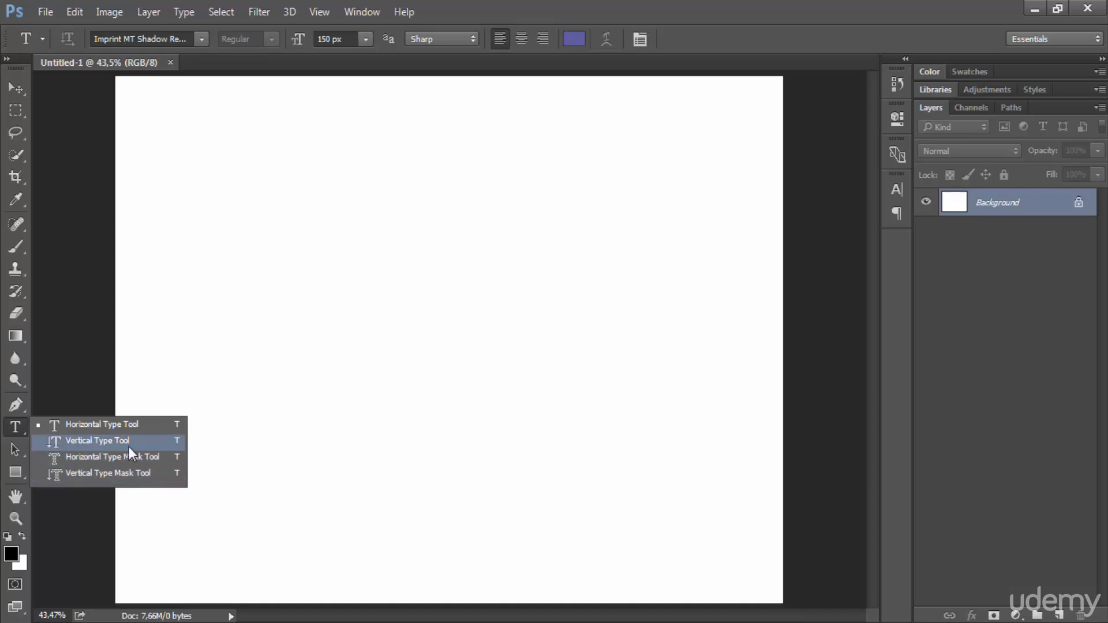
click(13, 425)
click(109, 442)
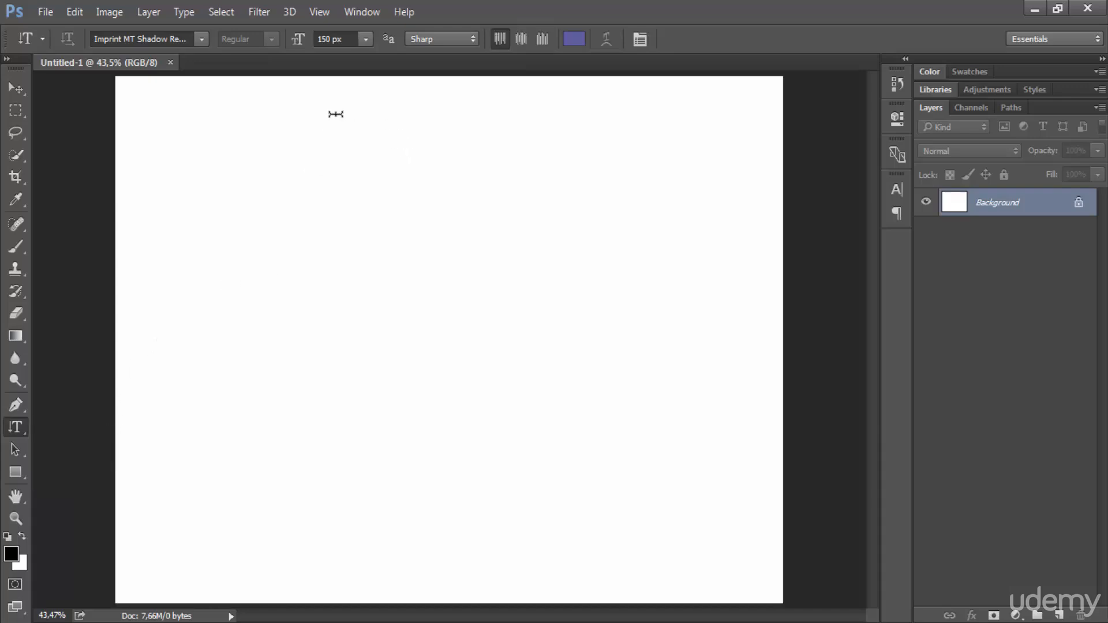
click(326, 150)
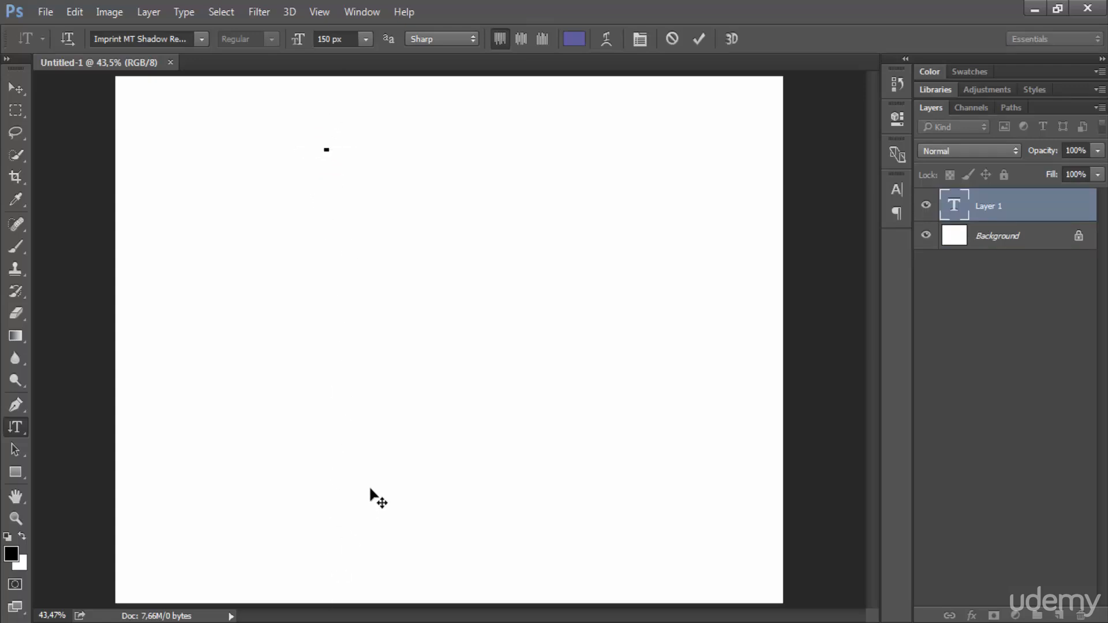
text(VERT)
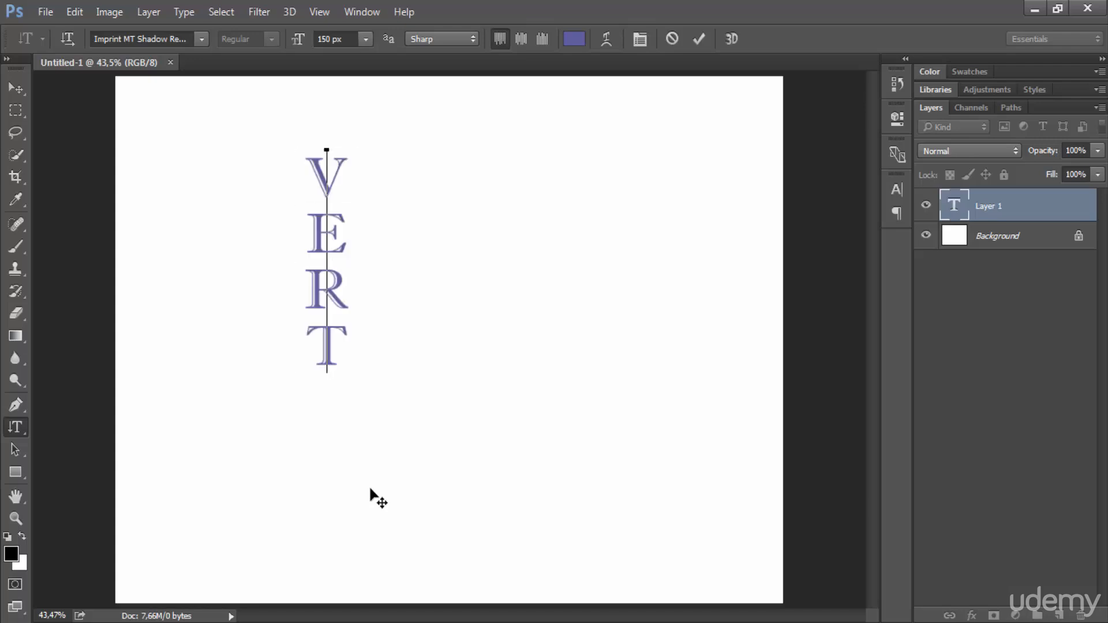
text(ICAL)
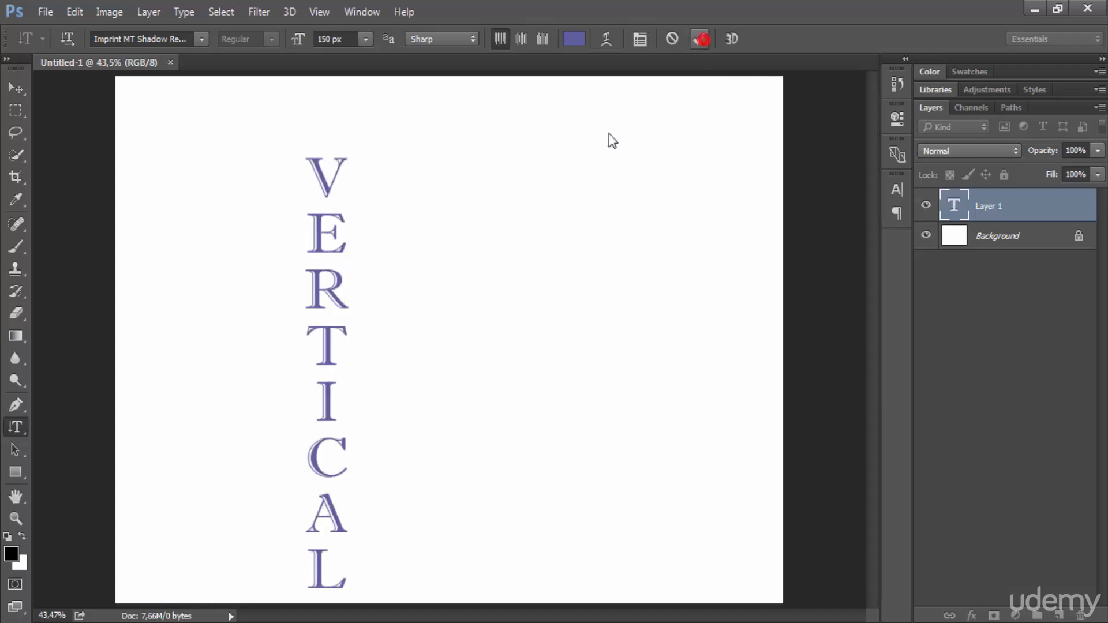
click(700, 39)
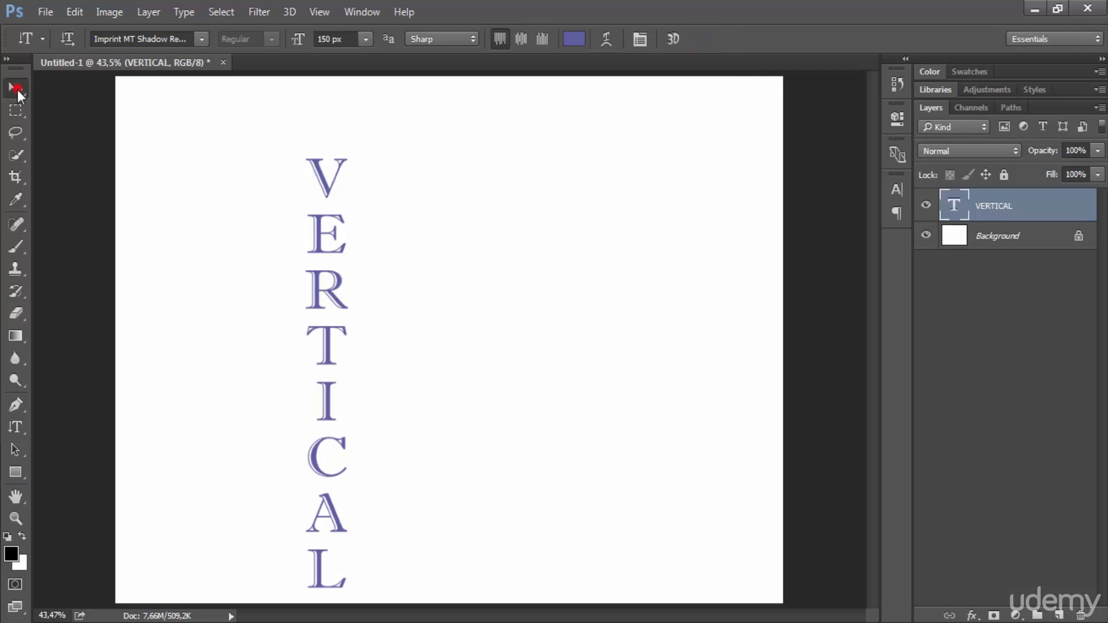
click(16, 89)
drag(320, 272, 371, 248)
- Change the font of the VERTICAL text layer to Impact Regular
click(956, 200)
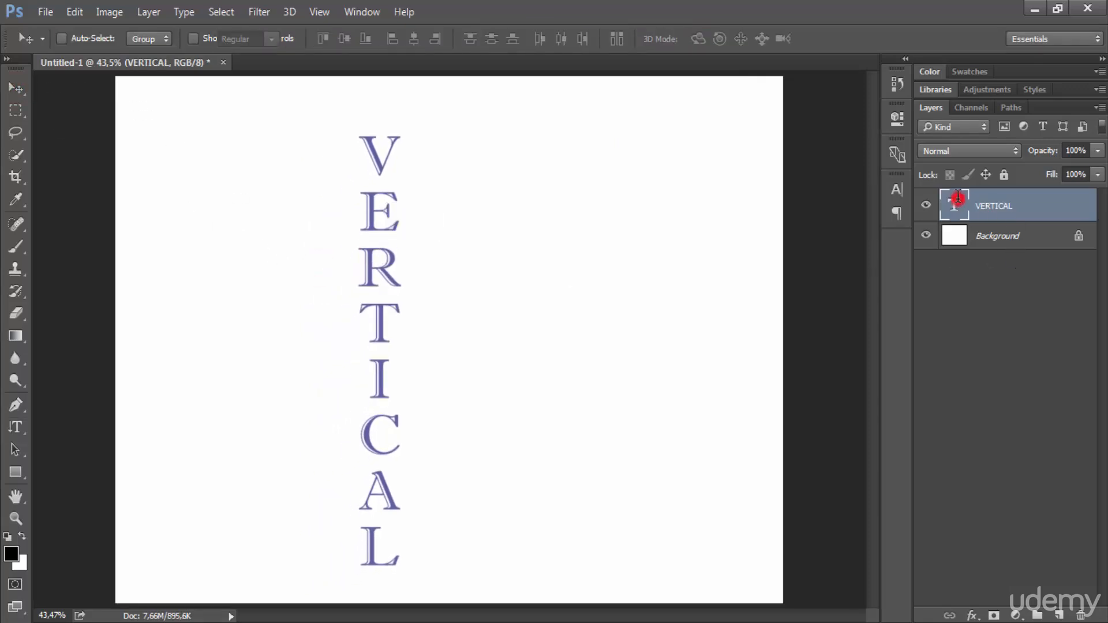
click(155, 38)
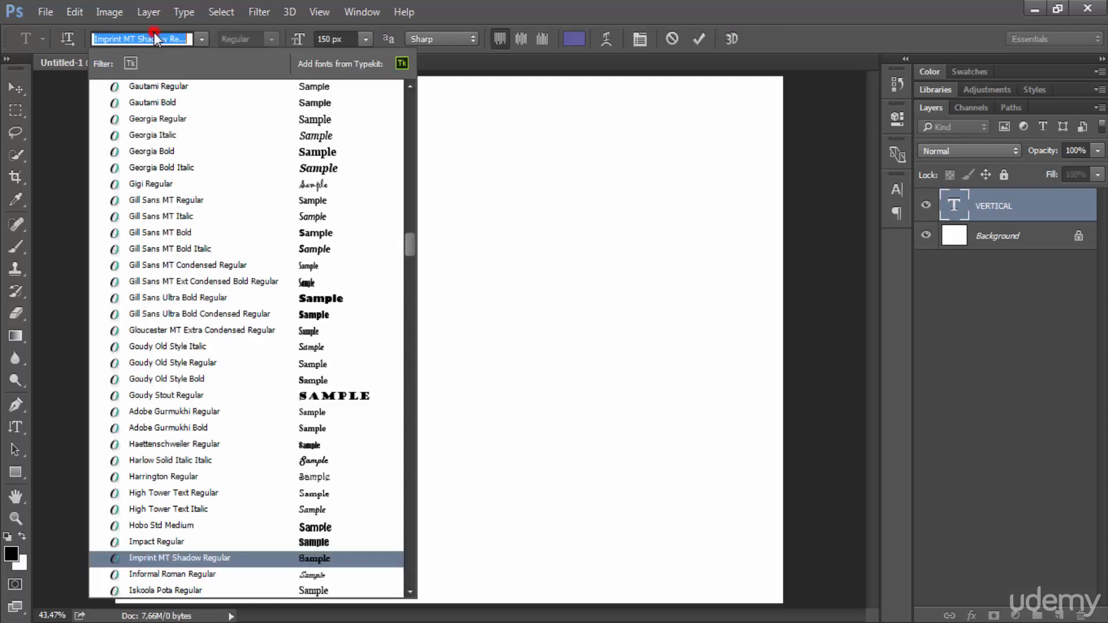
click(202, 39)
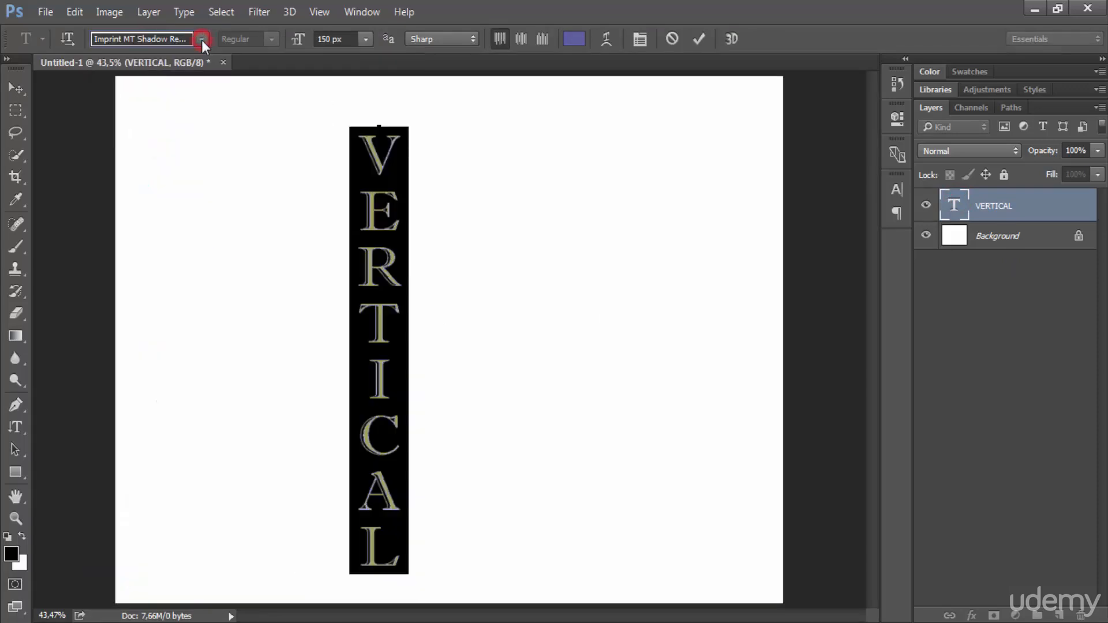
click(178, 39)
key(Down)
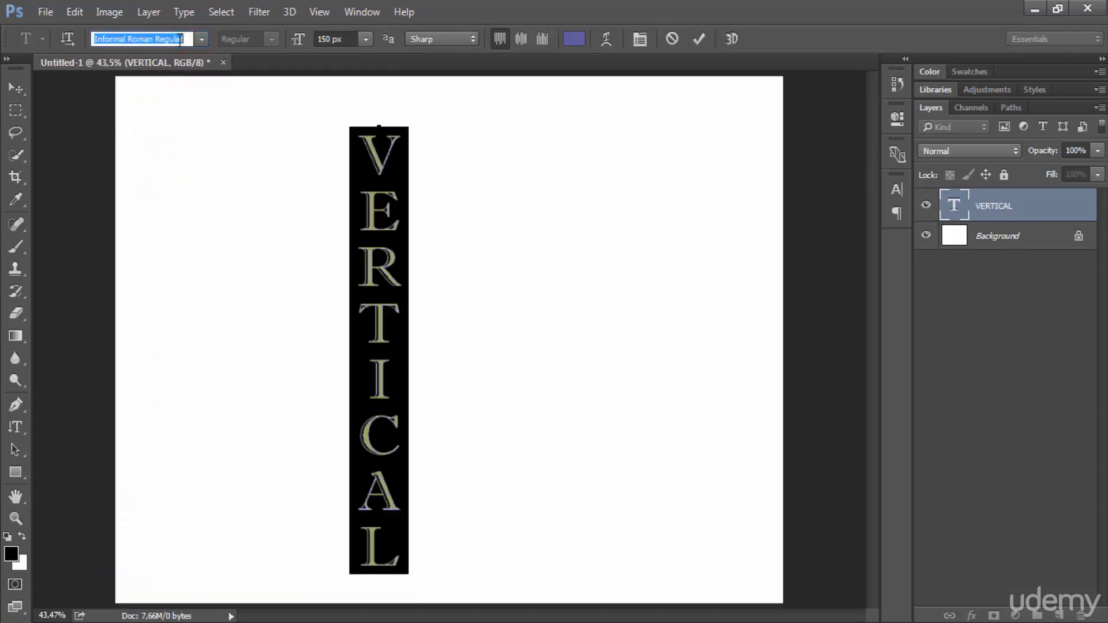
key(Up)
key(Up)
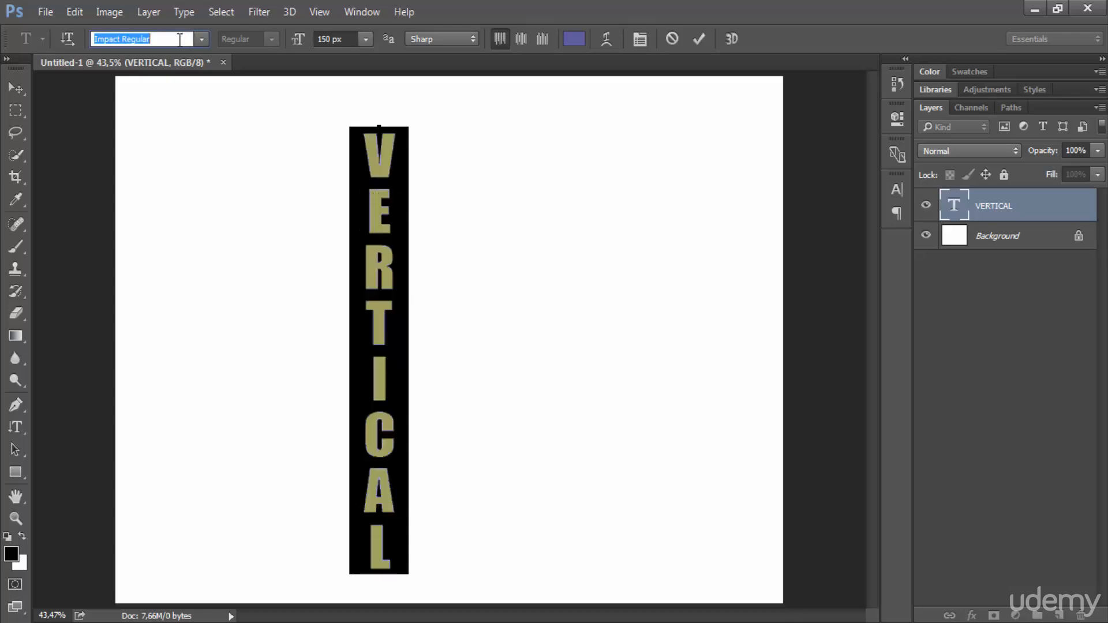
key(BackSpace)
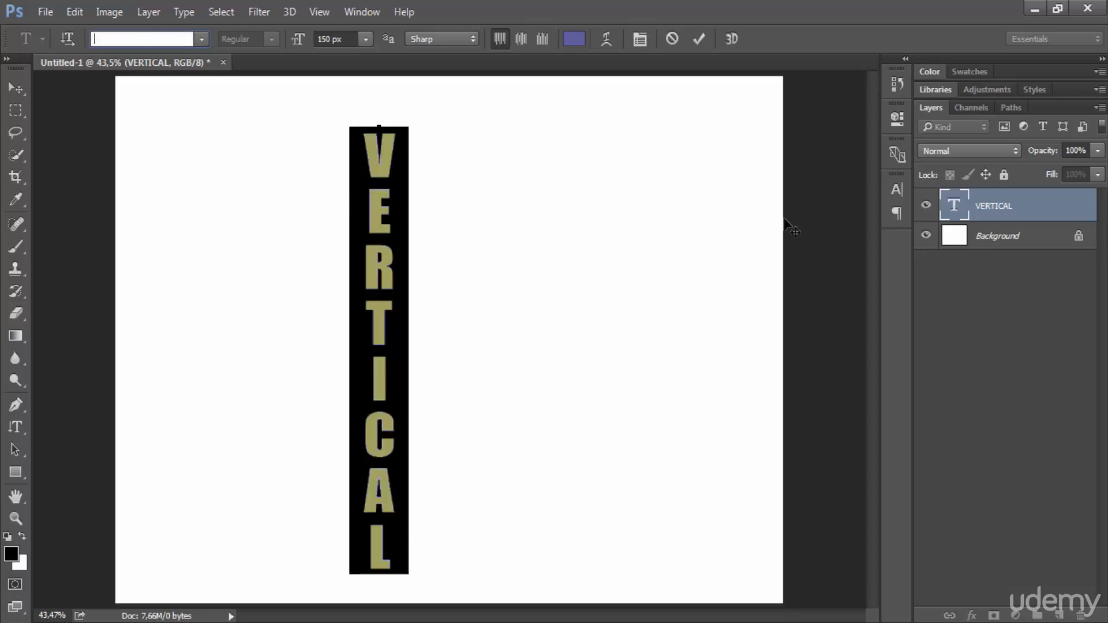
- Hide the selection highlight on the VERTICAL text and set its font to Iskoola Pota Regular
click(953, 203)
double_click(952, 203)
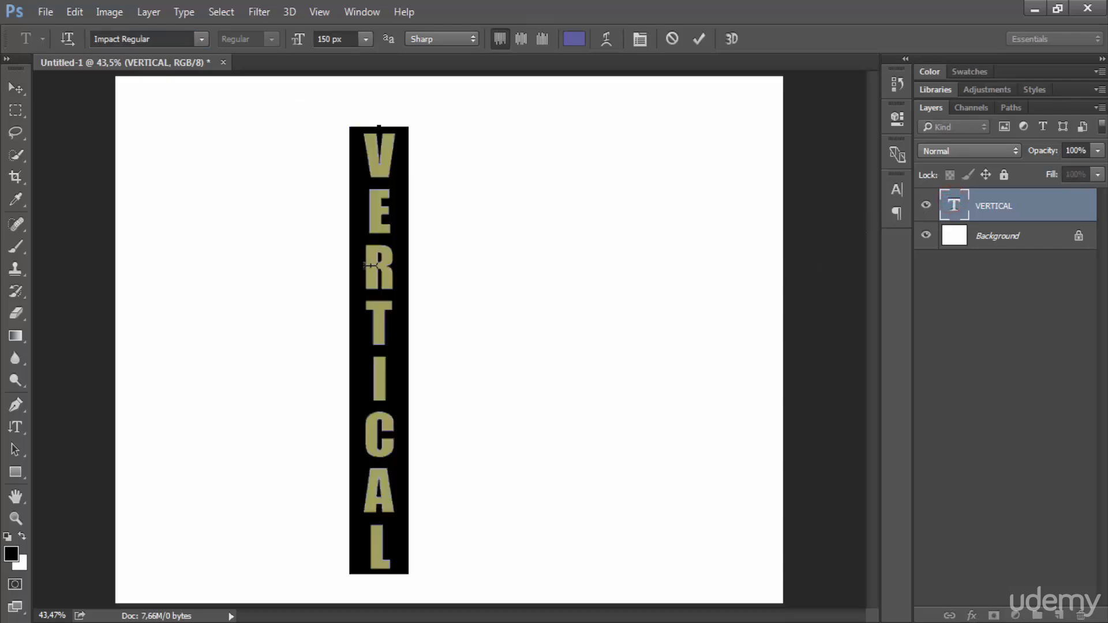
key(ctrl+h)
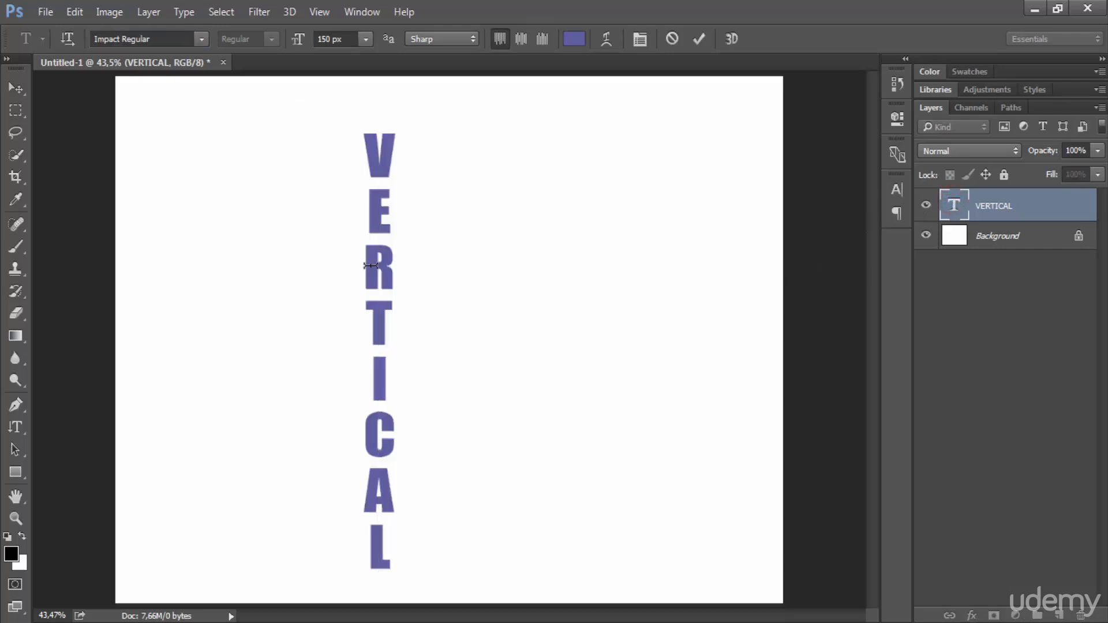
click(169, 40)
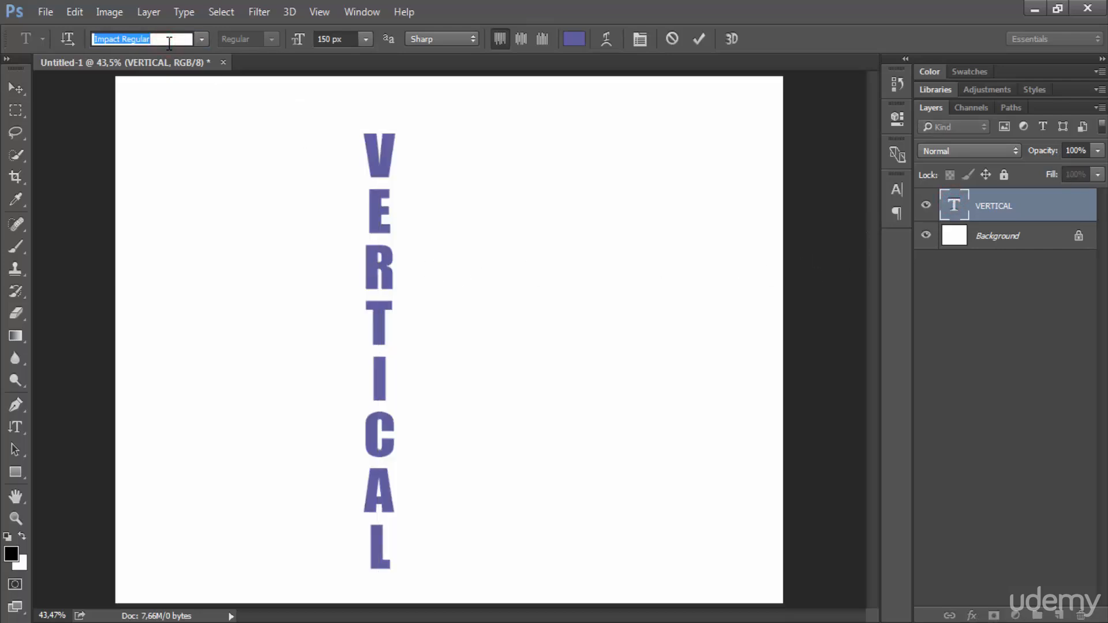
key(Down)
key(Down)
key(Down)
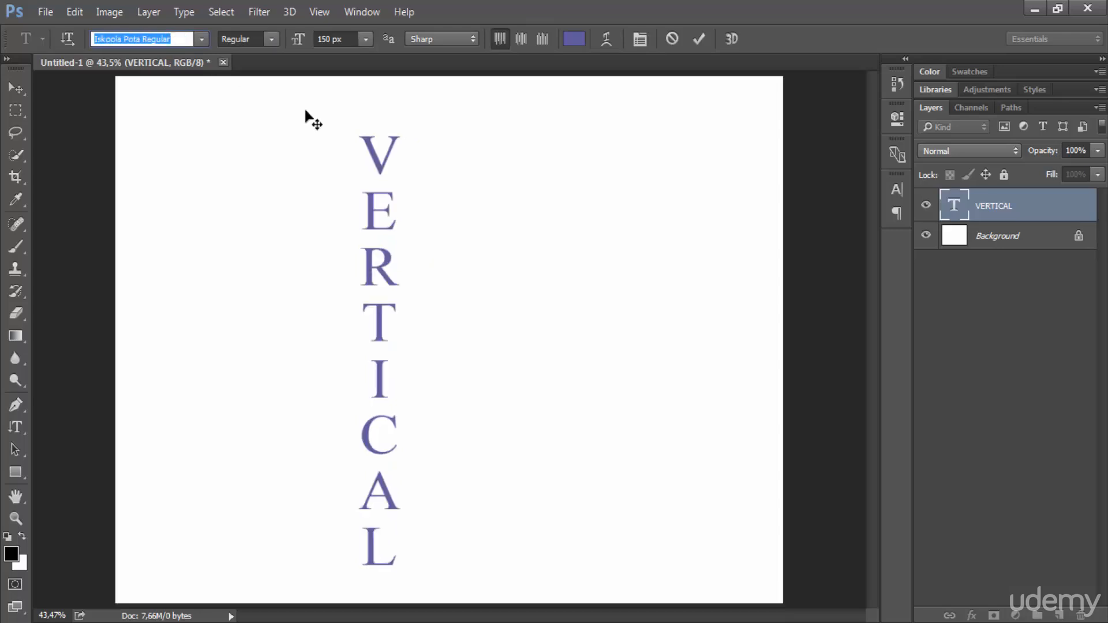
click(993, 205)
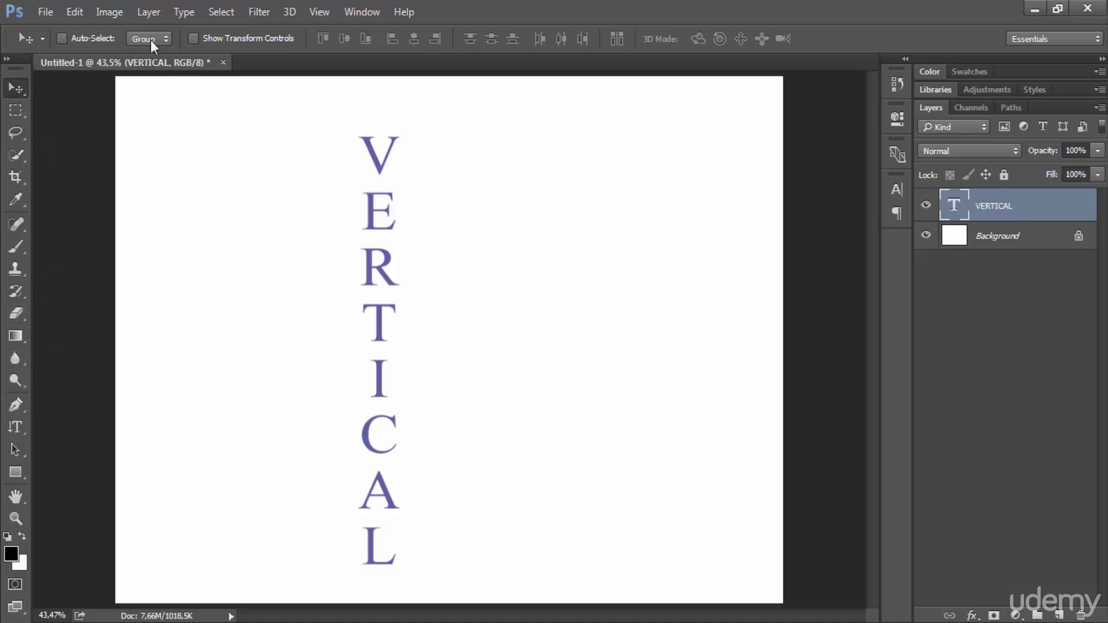
- Switch the VERTICAL text to horizontal orientation and move it to just below the middle of the canvas
click(16, 429)
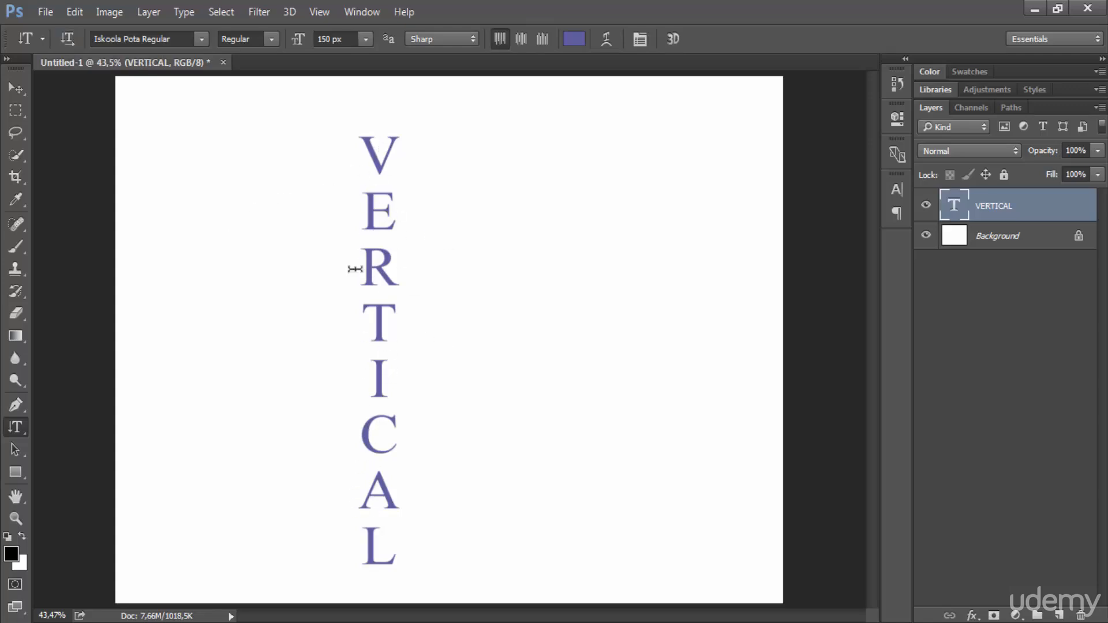
click(65, 38)
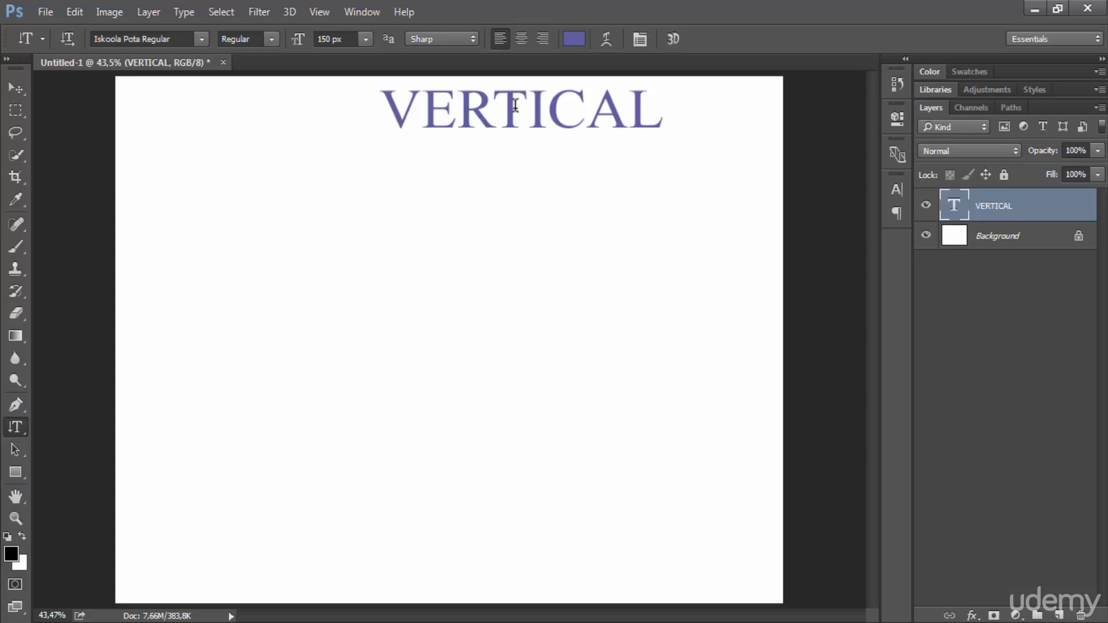
click(67, 38)
click(67, 38)
key(v)
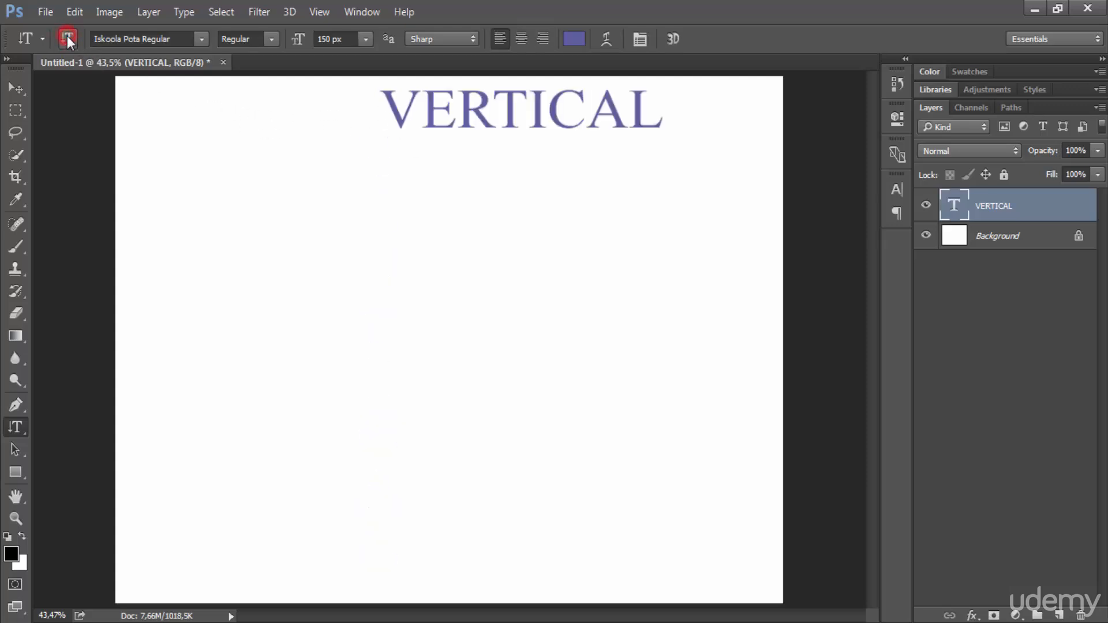
click(500, 110)
drag(398, 199, 421, 396)
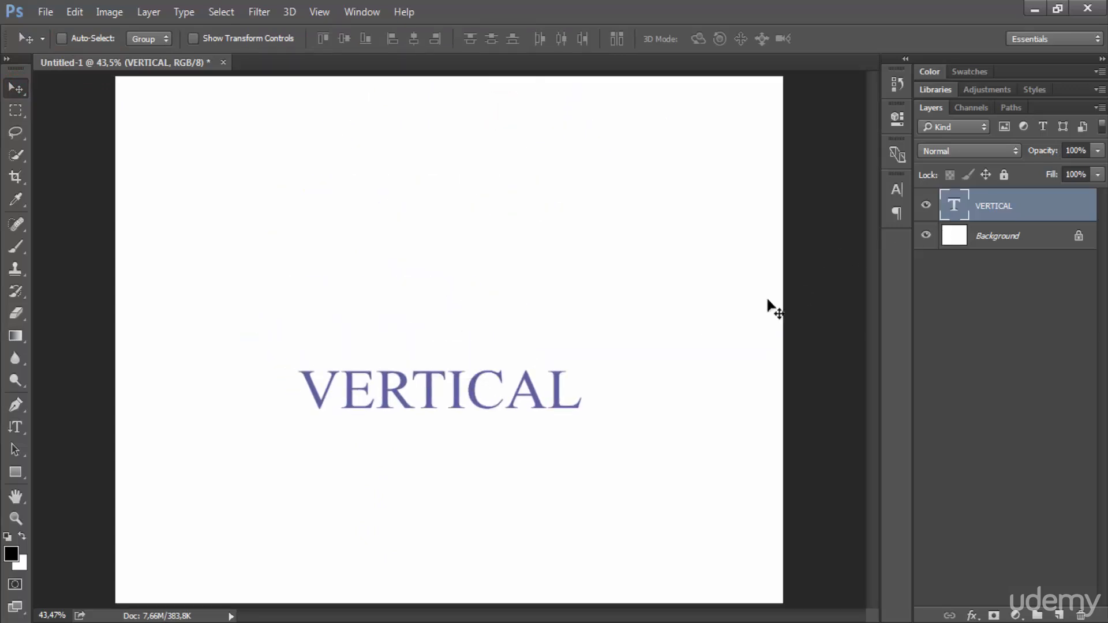
- Try to move the text with the Background layer selected
click(949, 238)
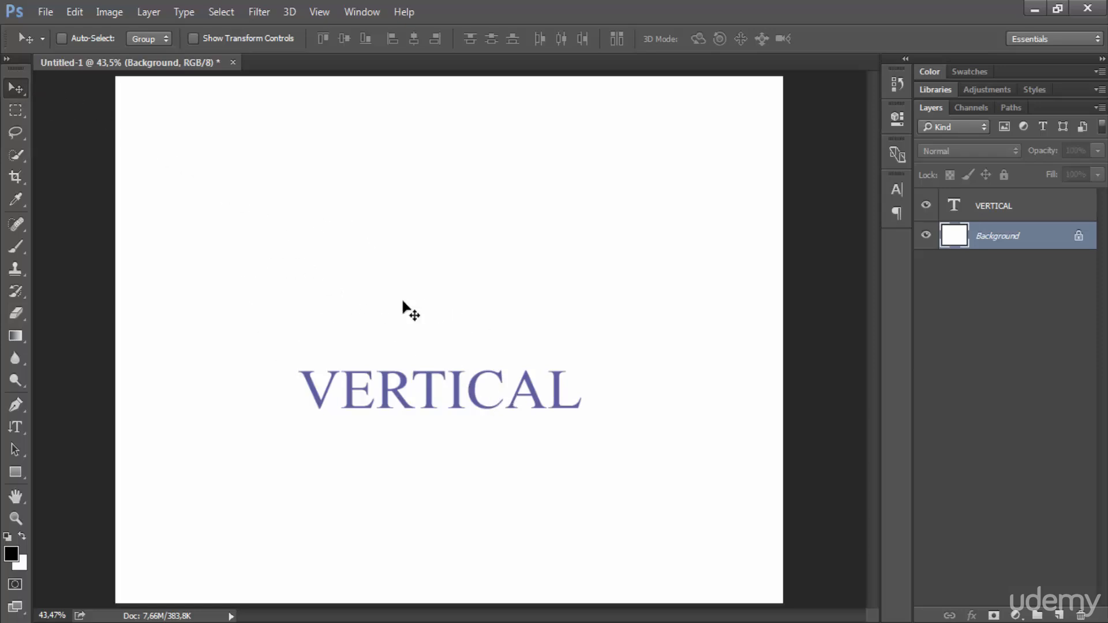
drag(410, 388, 441, 346)
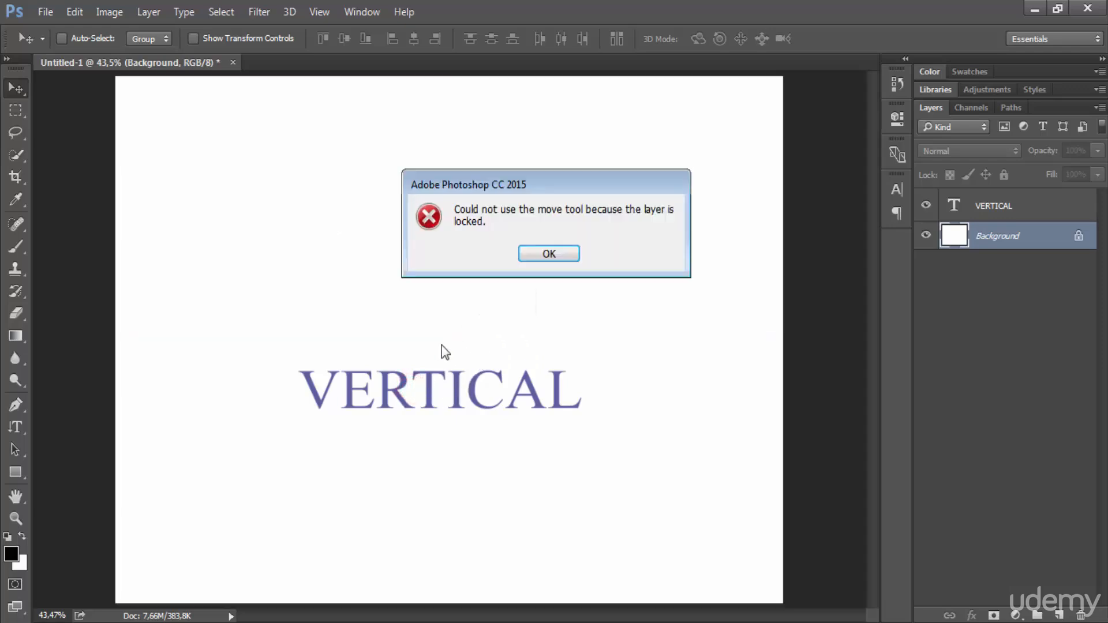
click(549, 254)
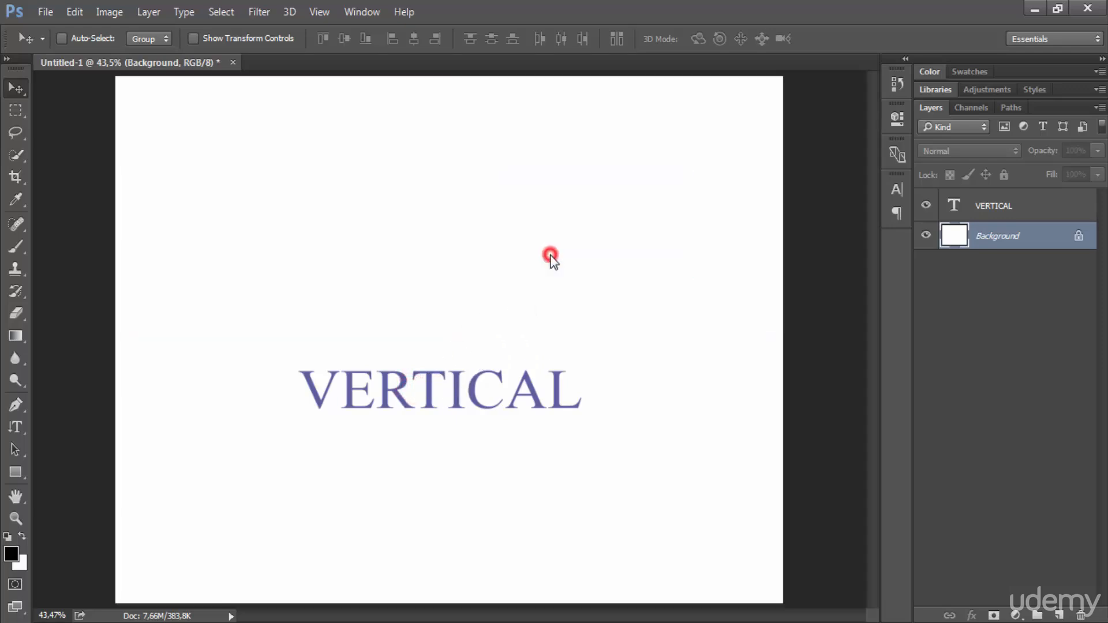
drag(413, 395, 406, 390)
click(549, 254)
- Select the VERTICAL layer and move the text up to just above the middle of the canvas
click(1005, 209)
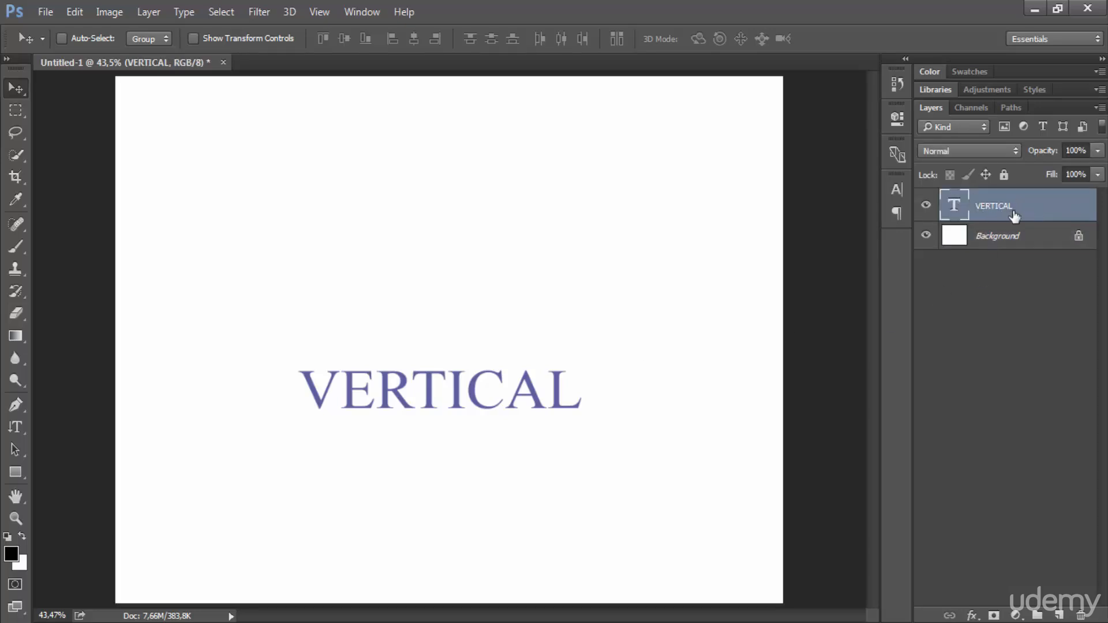
click(502, 406)
drag(502, 405, 486, 298)
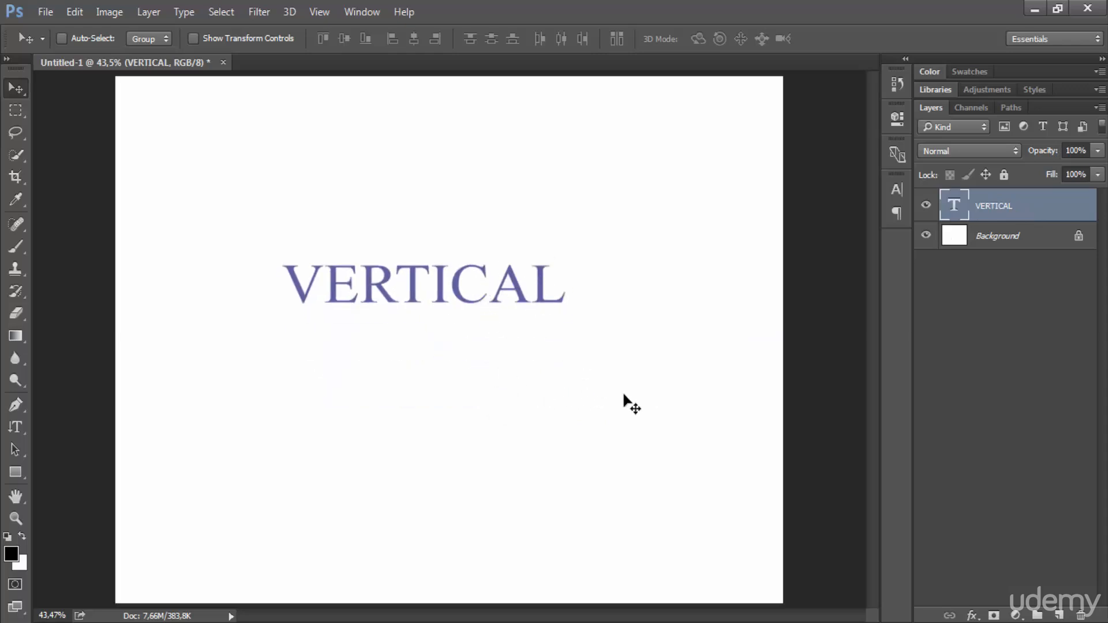
mouse_move(683, 465)
mouse_down()
mouse_move(559, 505)
mouse_move(670, 441)
mouse_move(652, 463)
mouse_move(707, 439)
mouse_move(693, 471)
mouse_up()
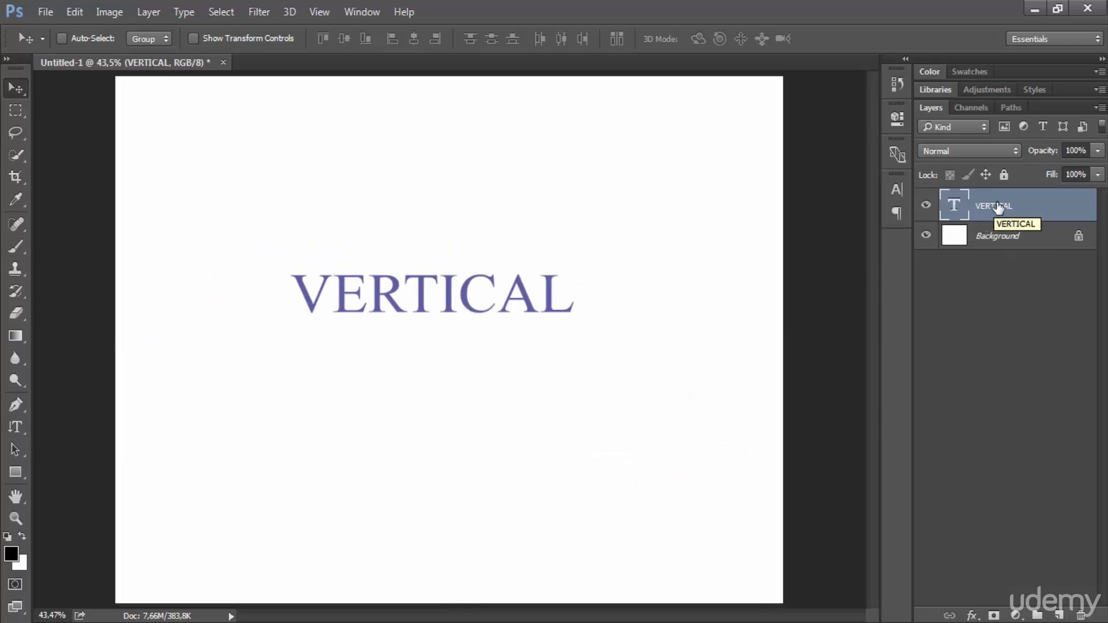
- With the Background layer active, enable Auto-Select for the Move tool and shift the VERTICAL text slightly up and right
click(993, 242)
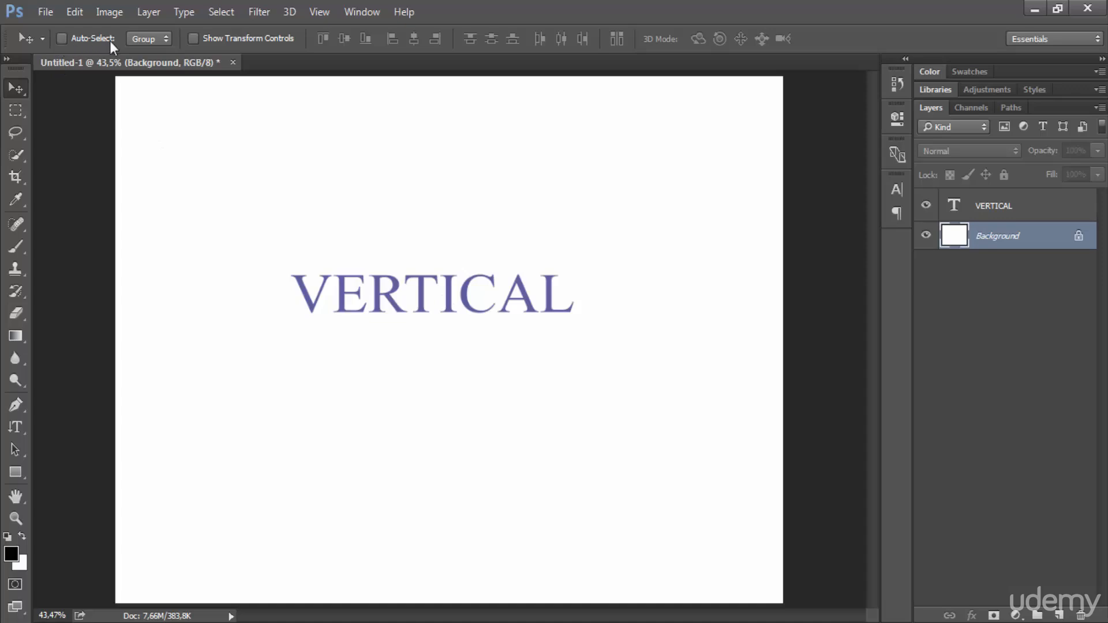
click(61, 38)
mouse_move(421, 293)
mouse_down()
mouse_move(457, 238)
mouse_move(495, 253)
mouse_move(427, 275)
mouse_up()
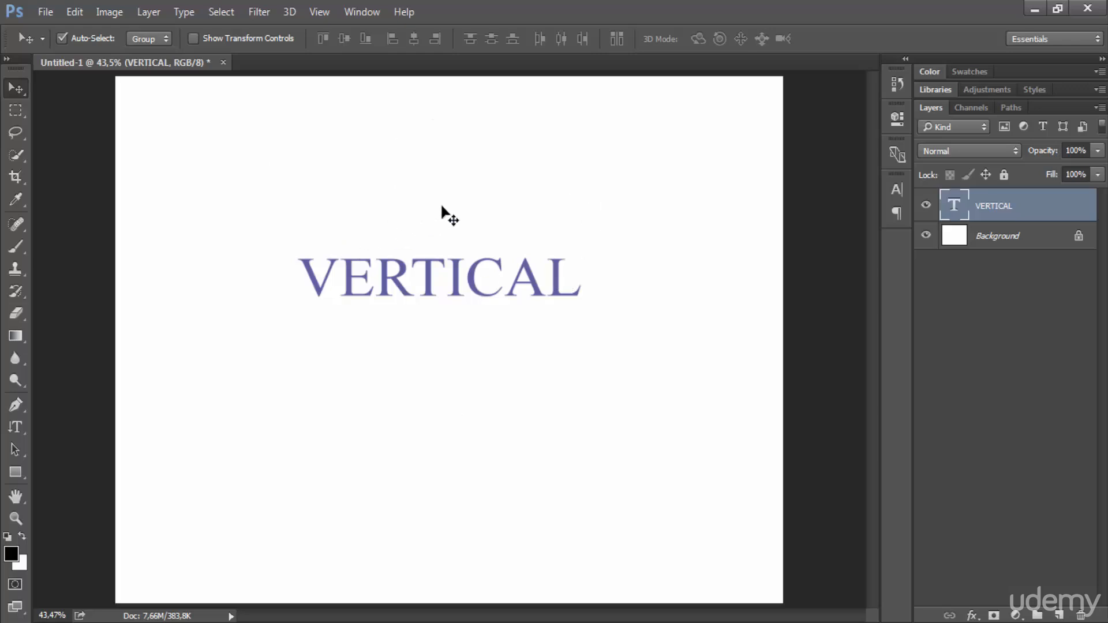
- Disable Auto-Select, activate the Background layer, and use temporary auto-selection to move the VERTICAL text up-left and back near the canvas middle
click(61, 38)
click(992, 238)
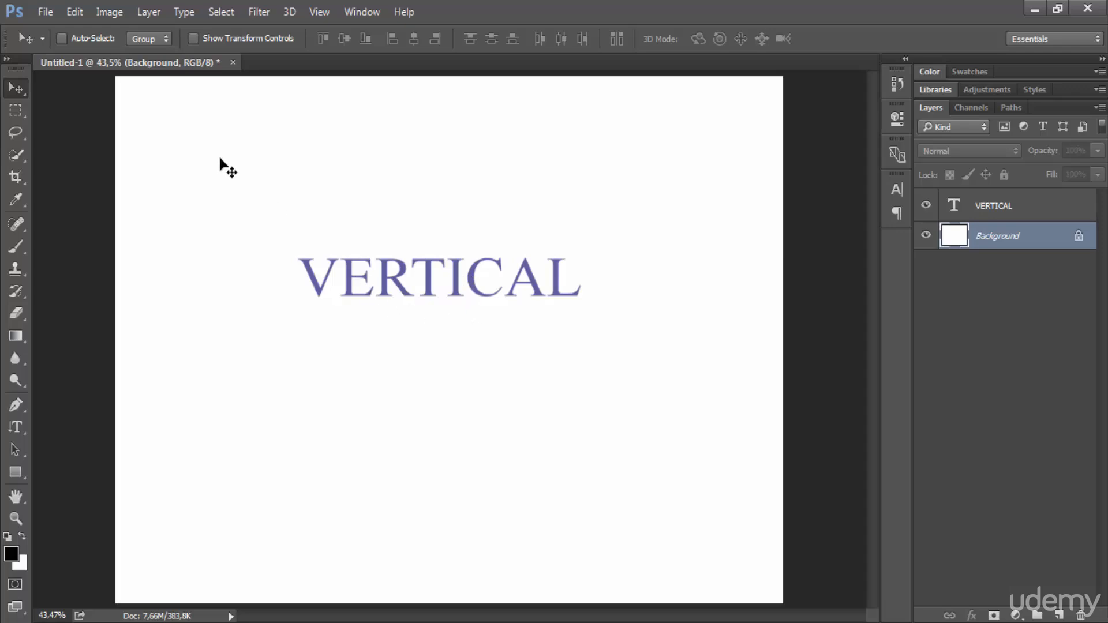
key(ctrl)
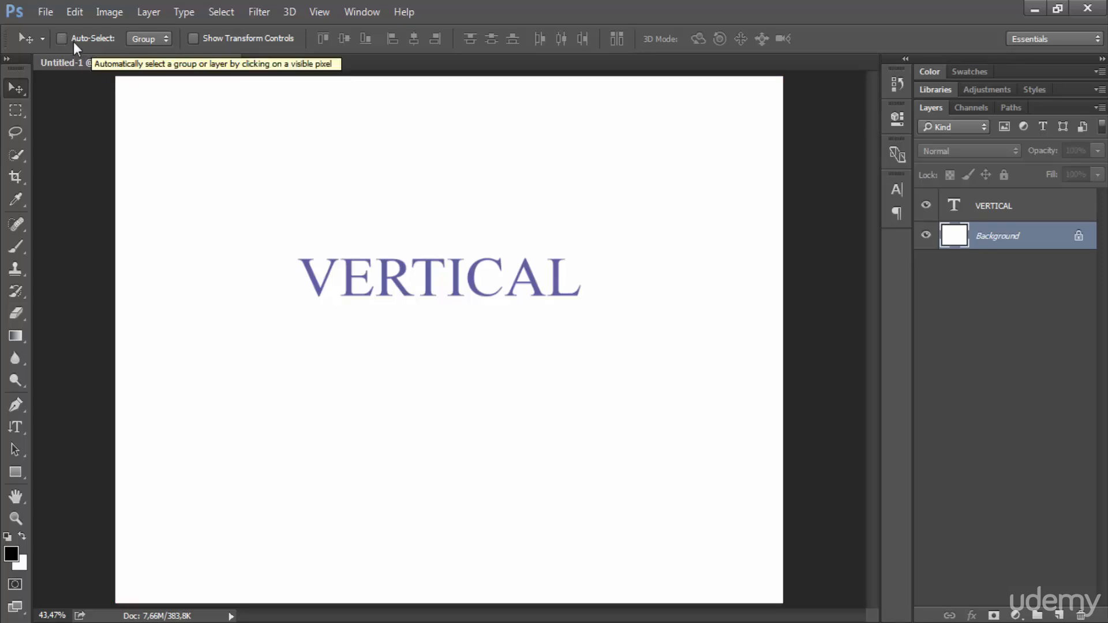
key(ctrl)
mouse_move(349, 282)
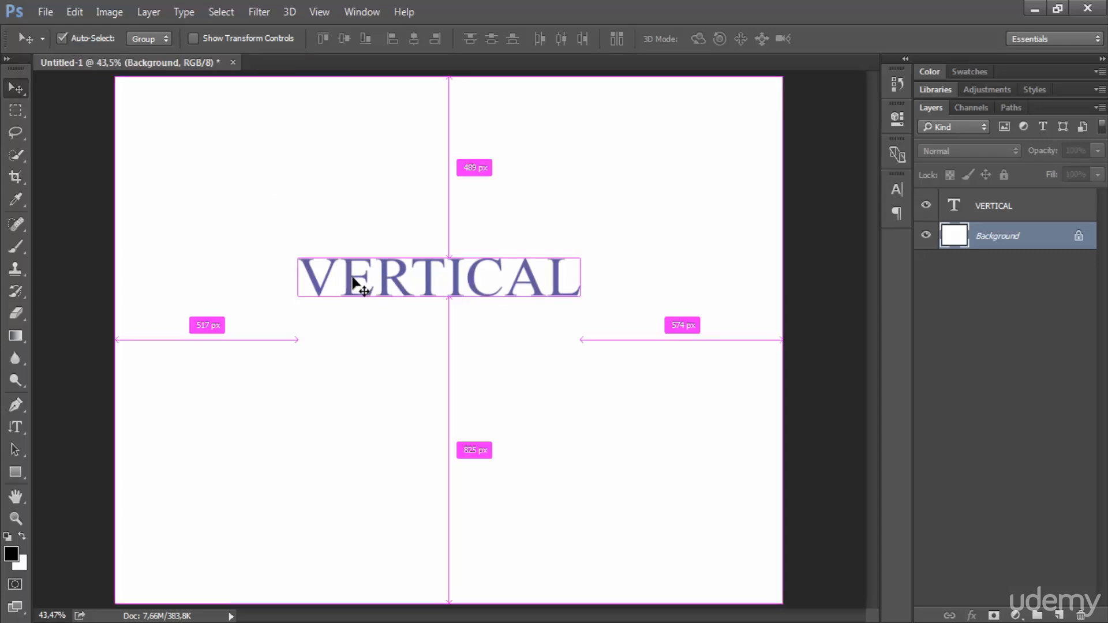
drag(358, 281, 265, 168)
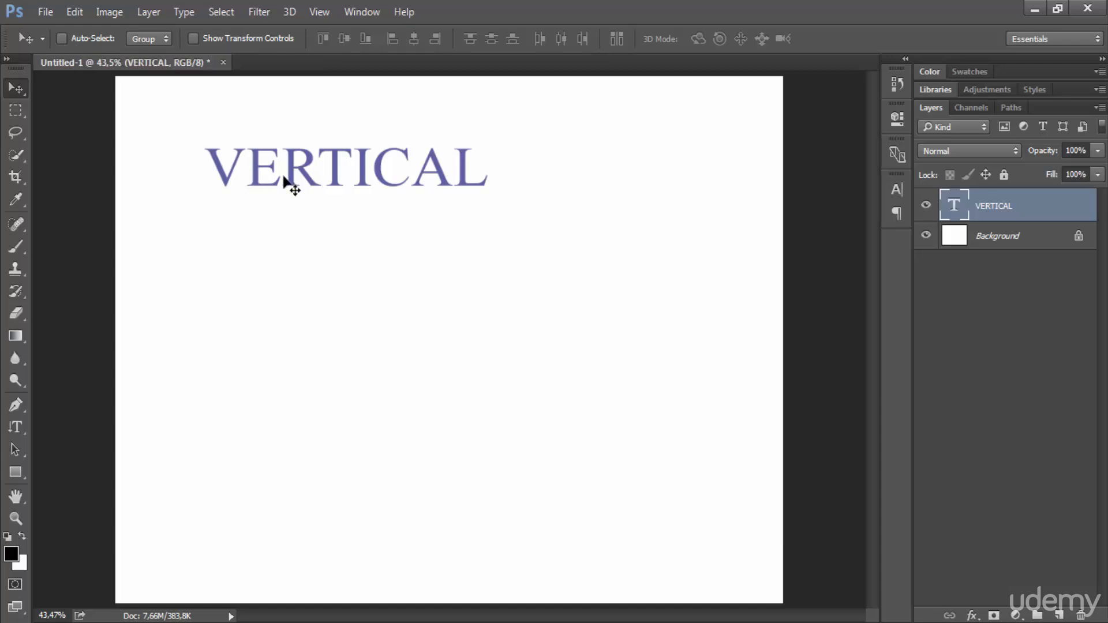
drag(338, 154, 442, 267)
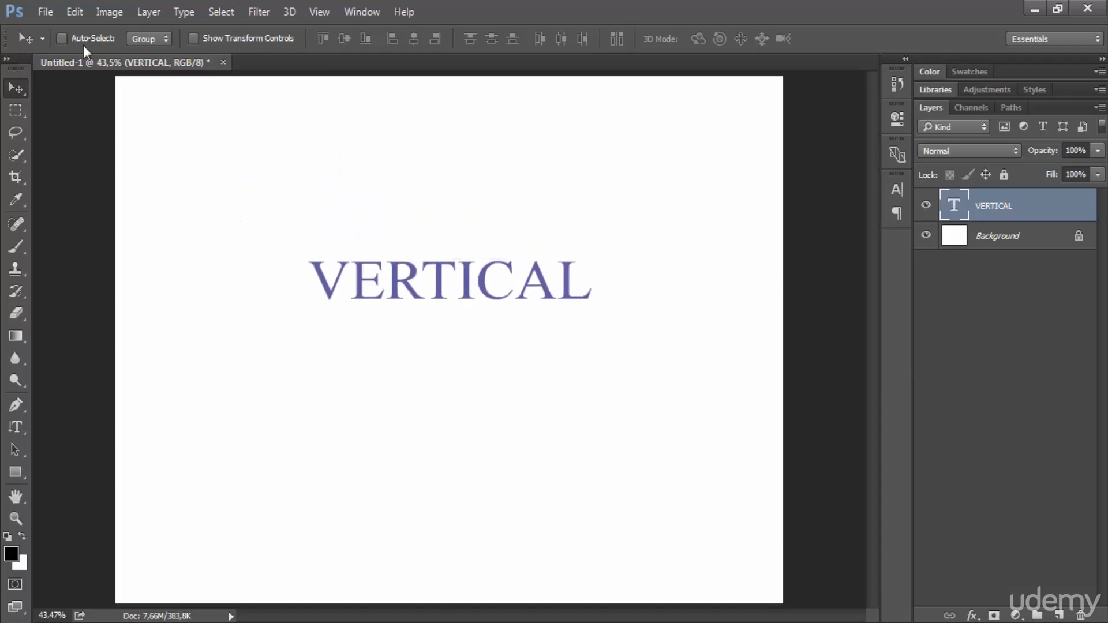
- Show the rulers around the canvas
click(46, 13)
click(550, 5)
click(324, 17)
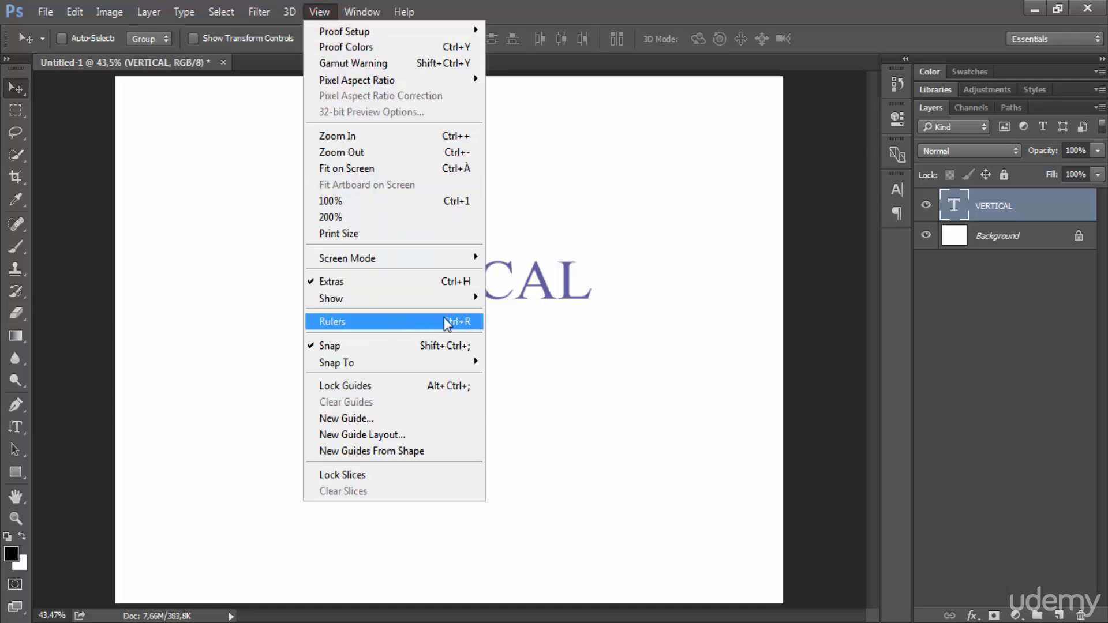
click(343, 320)
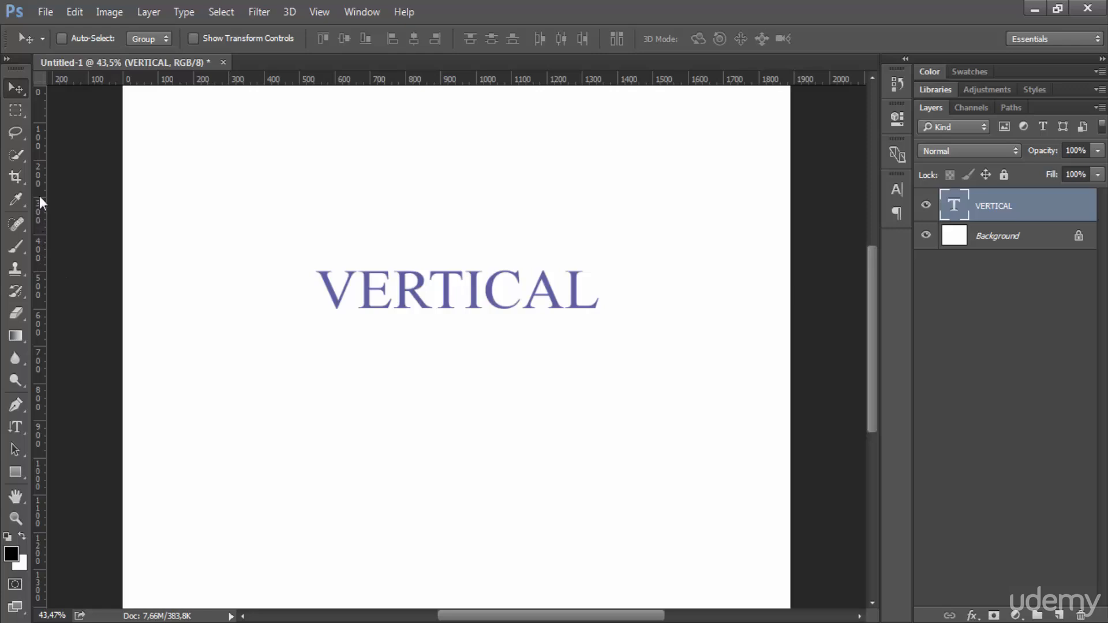
- Add a vertical guide at about 99 px and a horizontal guide above the text, and snap the text's upper-left corner to their intersection
drag(39, 211, 197, 266)
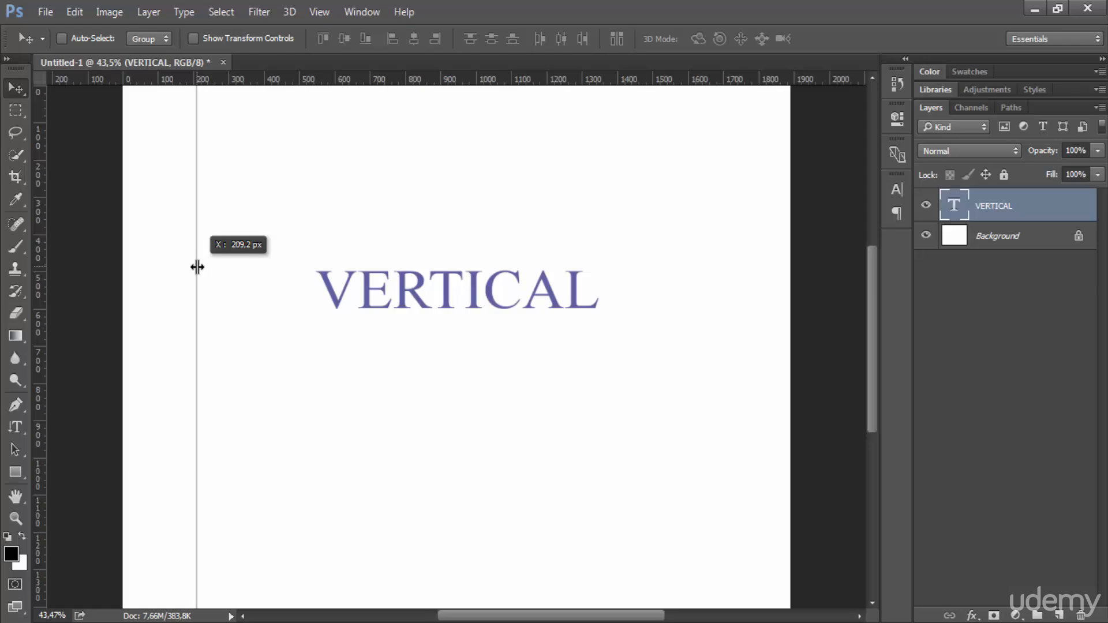
drag(197, 267, 158, 284)
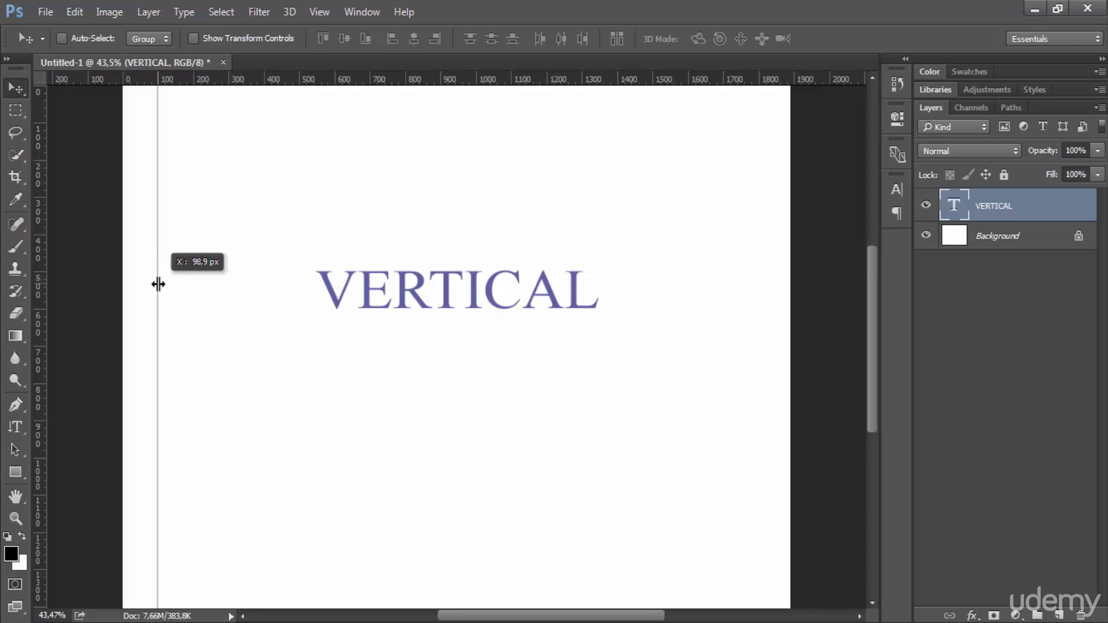
drag(158, 284, 159, 284)
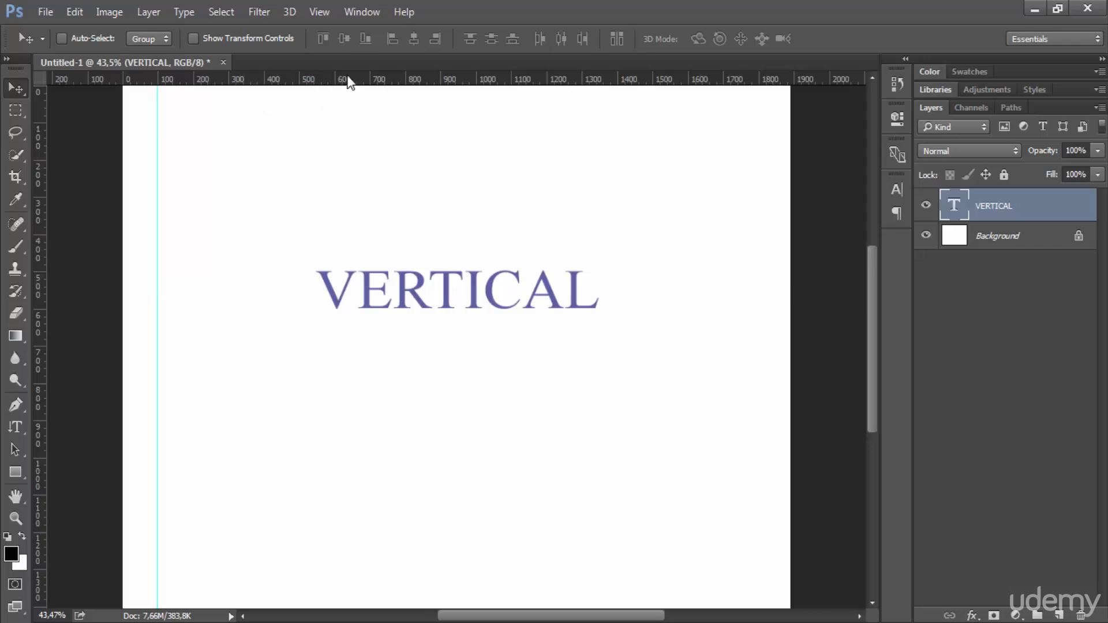
drag(348, 83, 349, 151)
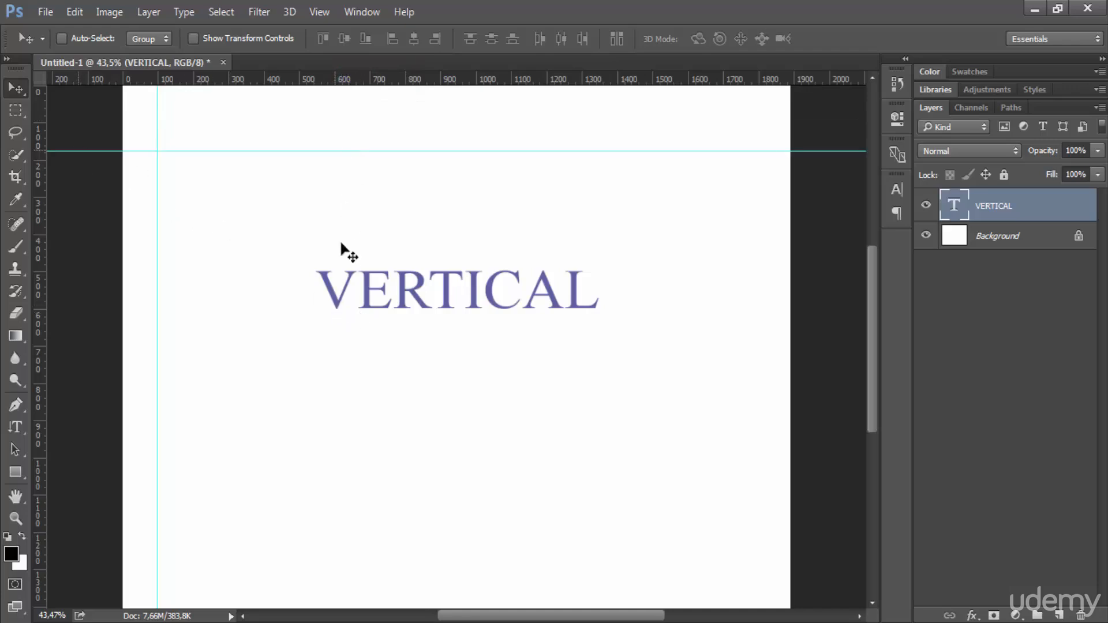
drag(477, 290, 326, 176)
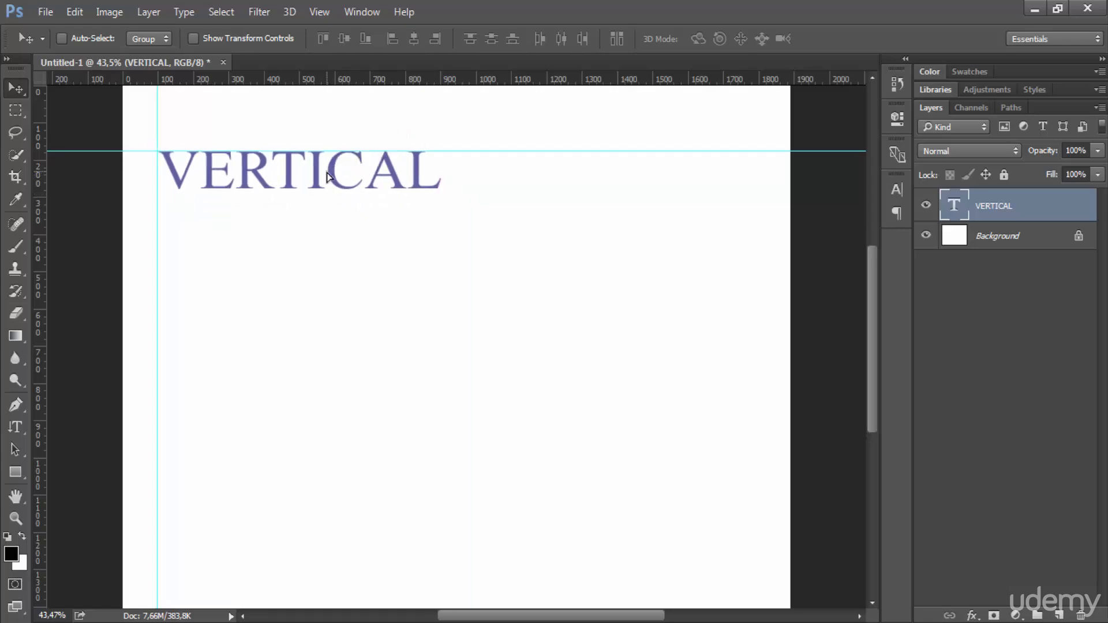
- Turn off Snap and shift the VERTICAL text slightly down and left of the guides
click(318, 13)
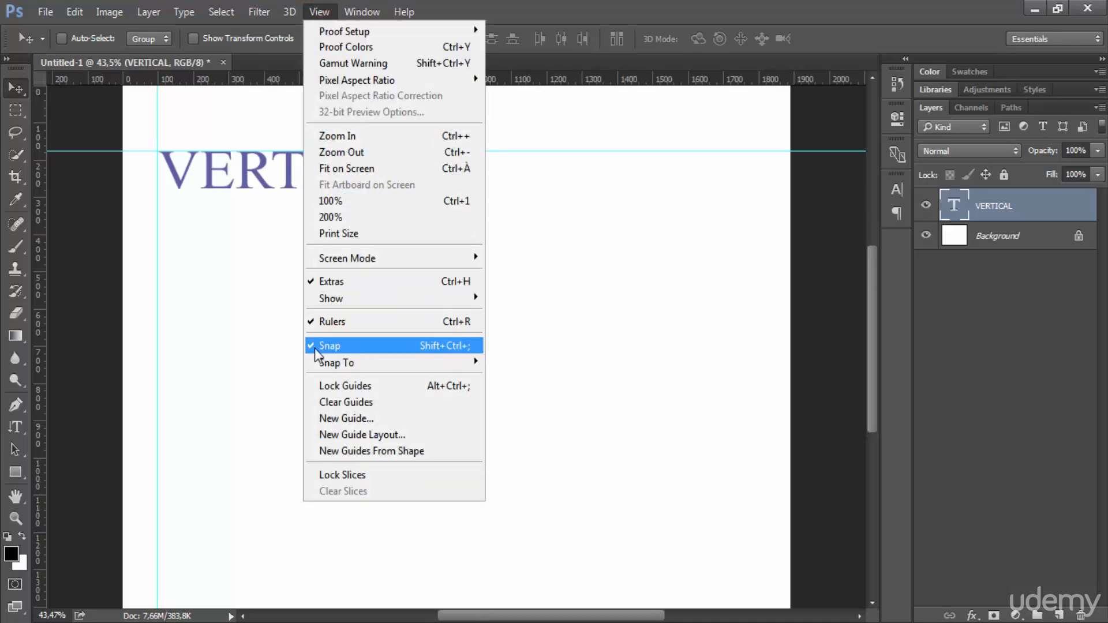
click(330, 346)
mouse_move(254, 171)
mouse_down()
mouse_move(284, 248)
mouse_move(389, 282)
mouse_move(277, 168)
mouse_move(214, 209)
mouse_move(294, 156)
mouse_move(266, 211)
mouse_move(248, 158)
mouse_move(305, 166)
mouse_move(248, 178)
mouse_up()
- Turn Snap back on and realign the VERTICAL text to both guides
click(319, 12)
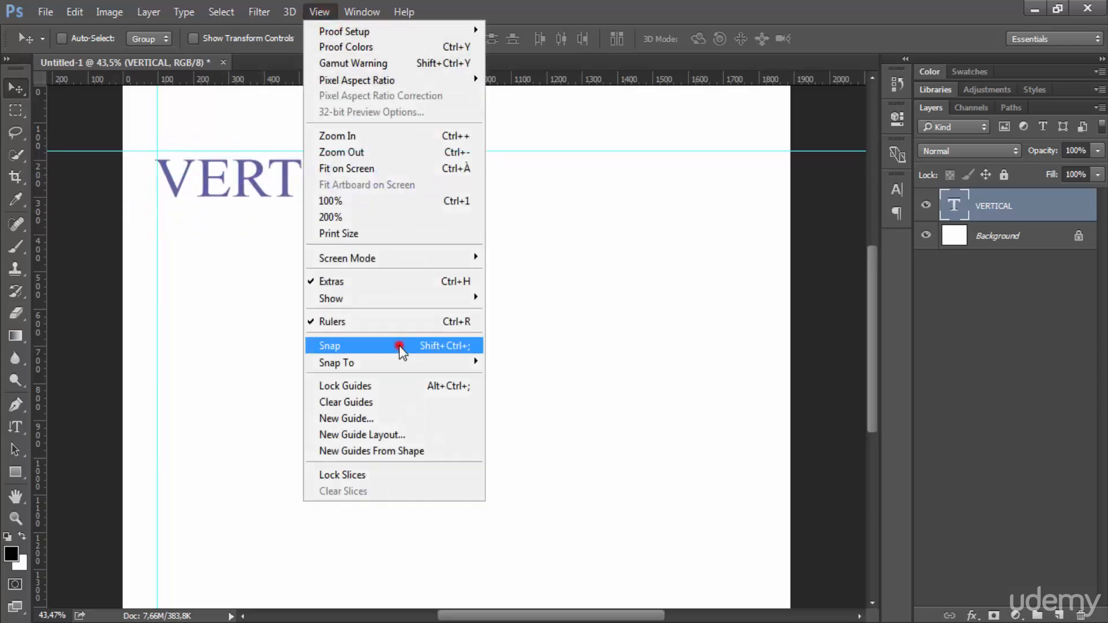
click(397, 345)
drag(242, 182, 246, 186)
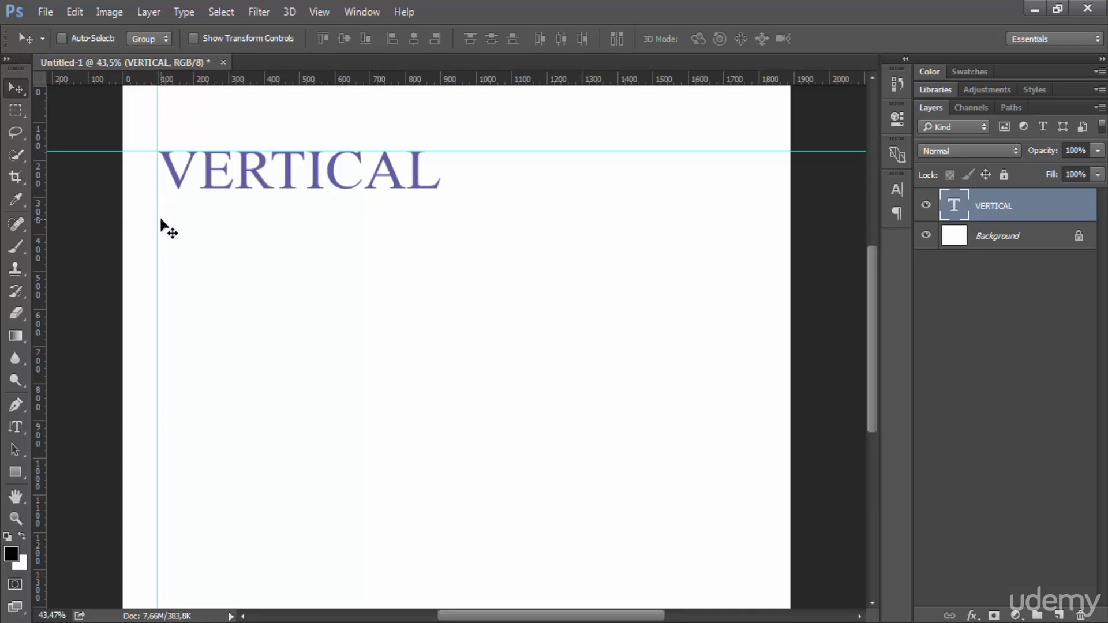
- Remove the vertical and horizontal guides by pulling them off the canvas
drag(158, 217, 922, 296)
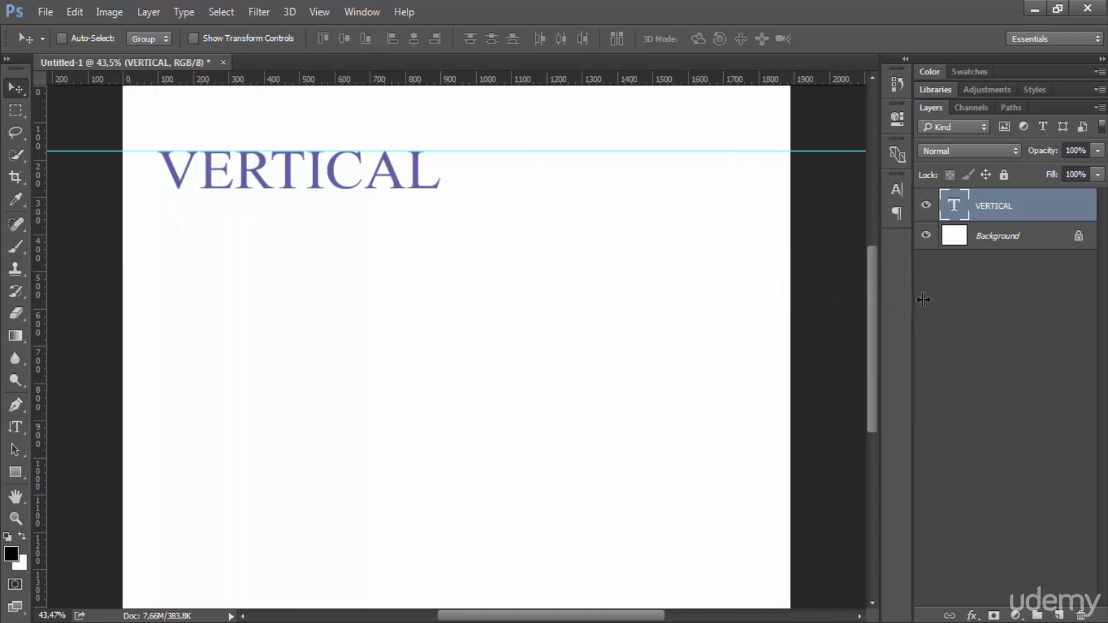
drag(536, 153, 583, 23)
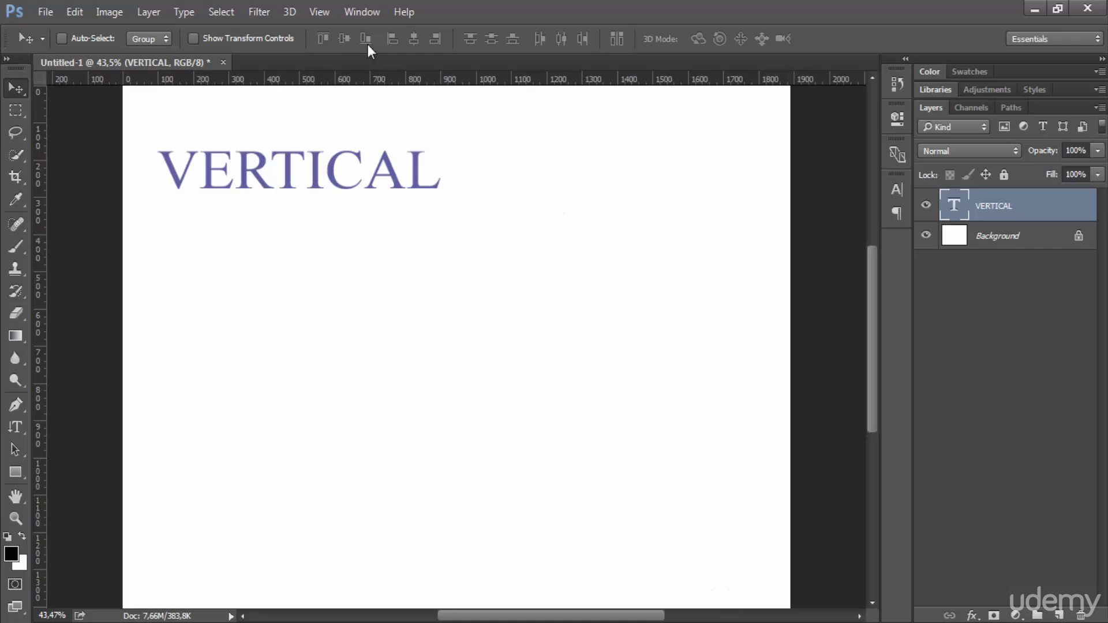
- Create a vertical guide at exactly 100 px and move the VERTICAL text down along it
click(313, 16)
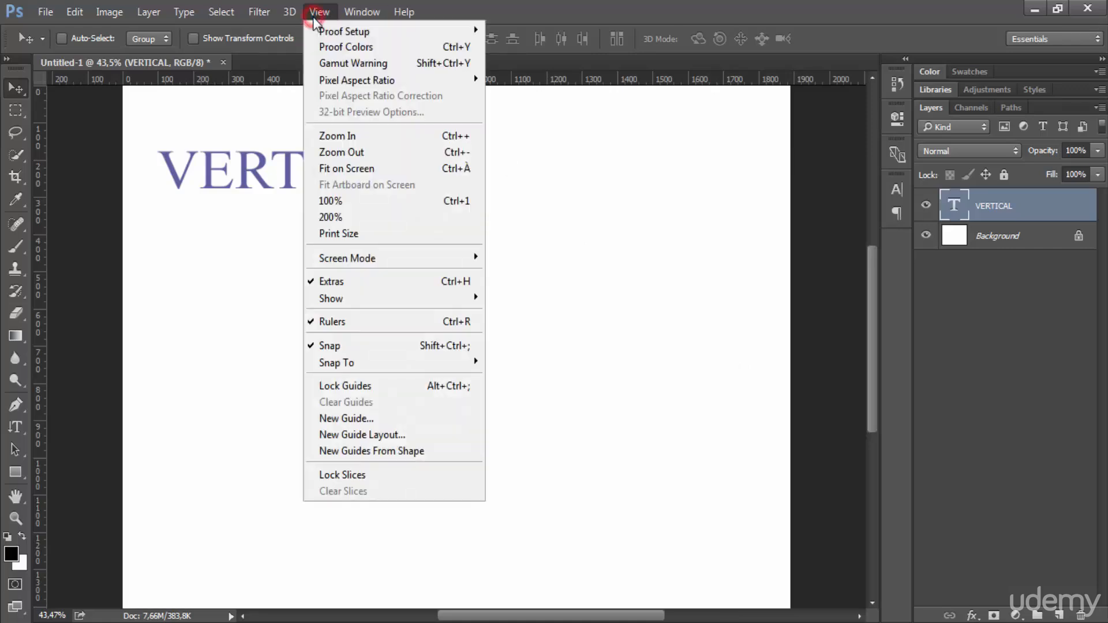
click(410, 422)
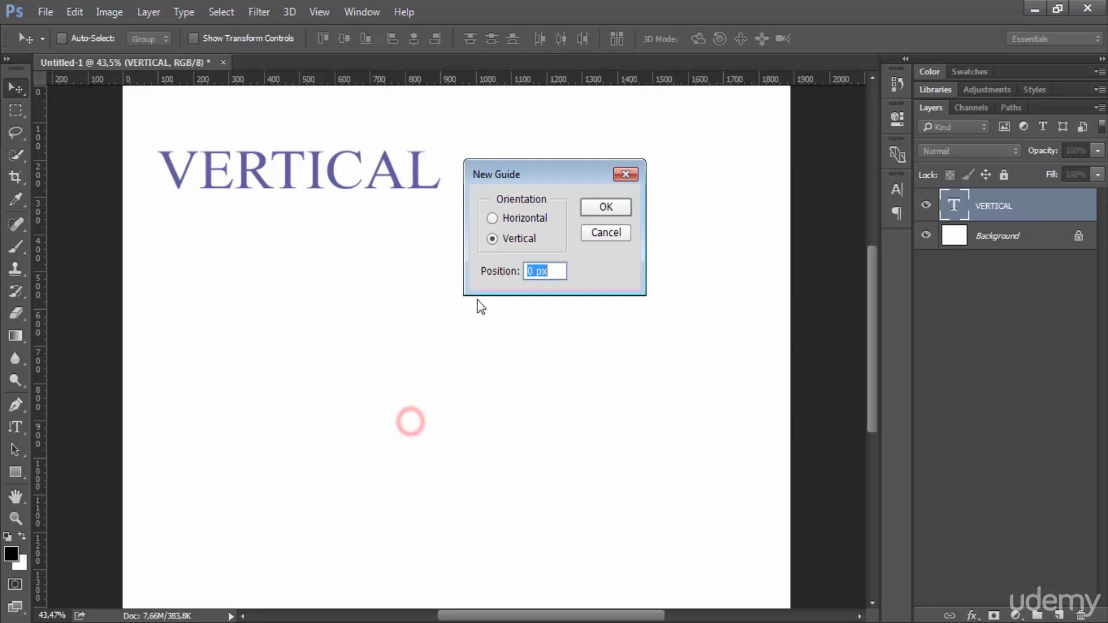
click(490, 219)
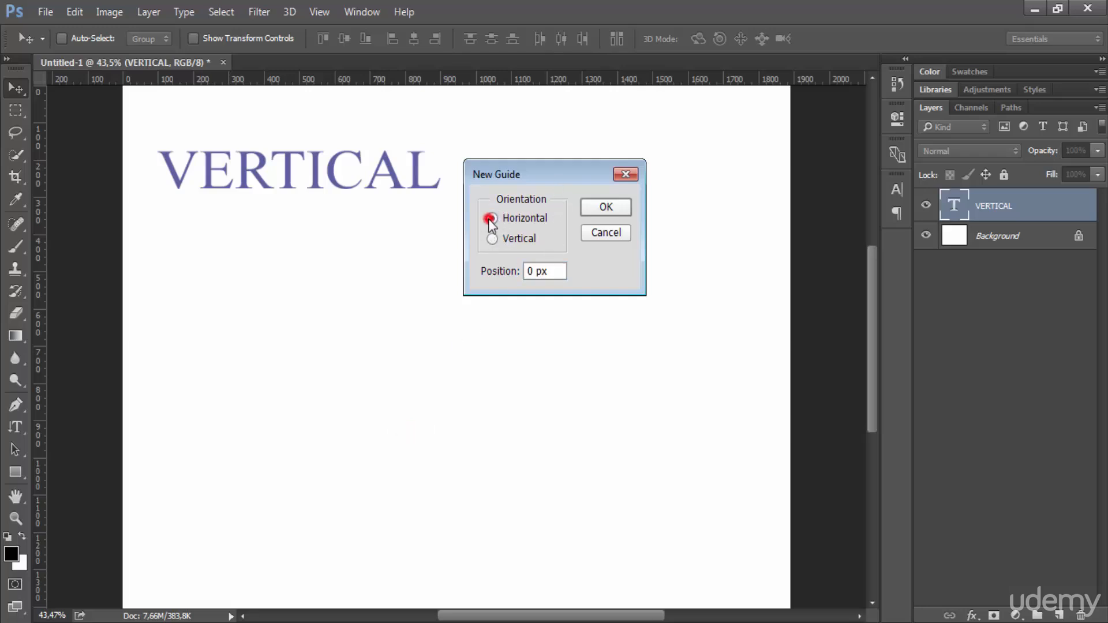
click(491, 238)
click(491, 238)
double_click(529, 270)
text(100)
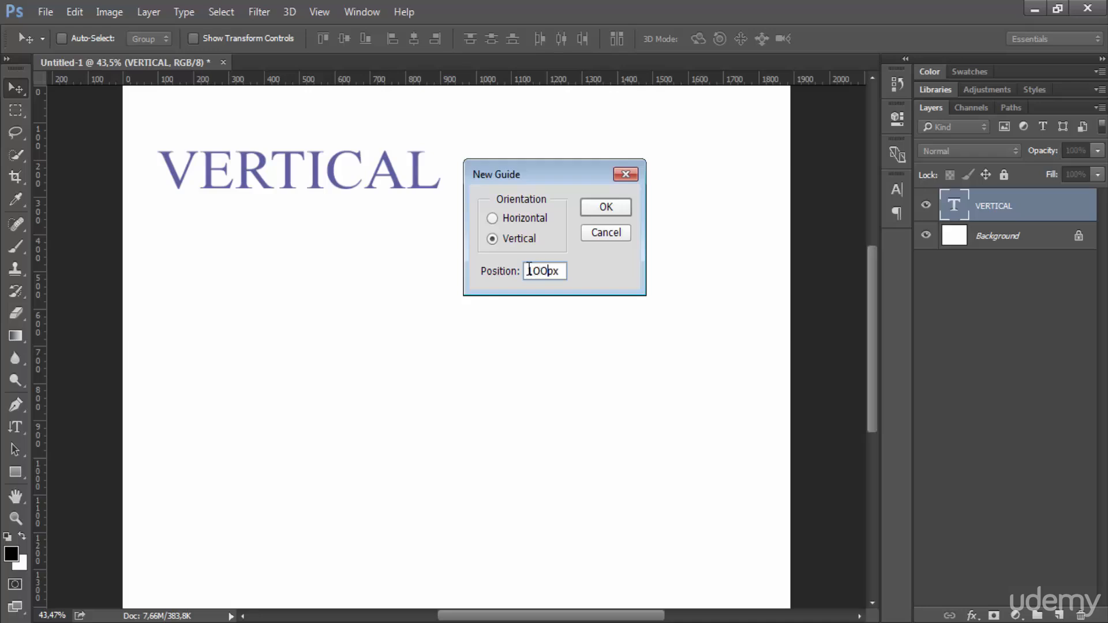
click(606, 209)
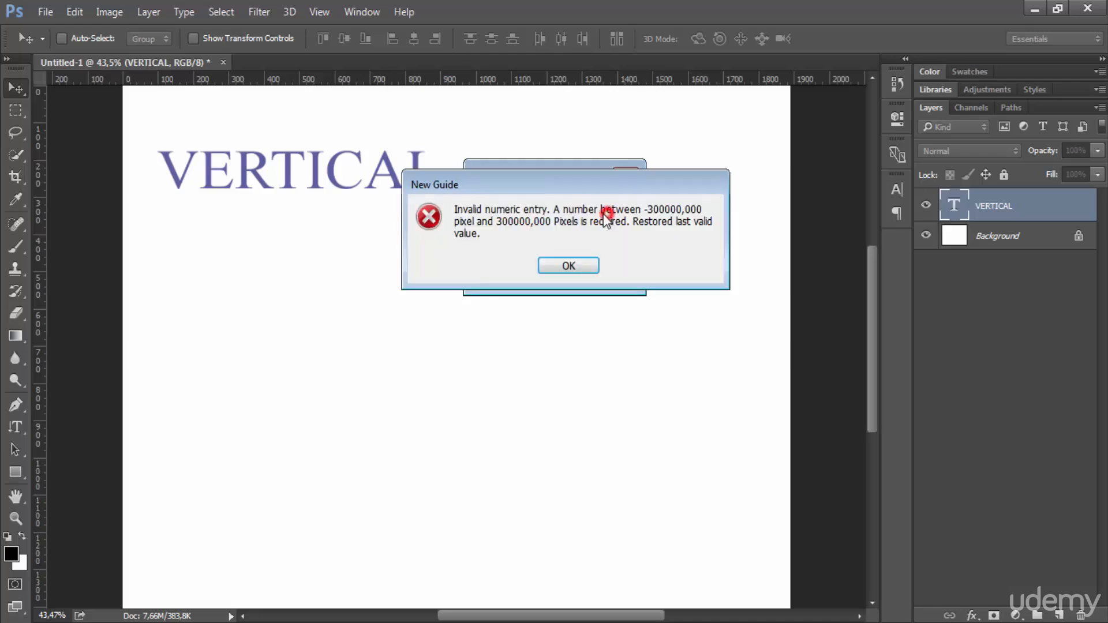
click(568, 266)
click(529, 271)
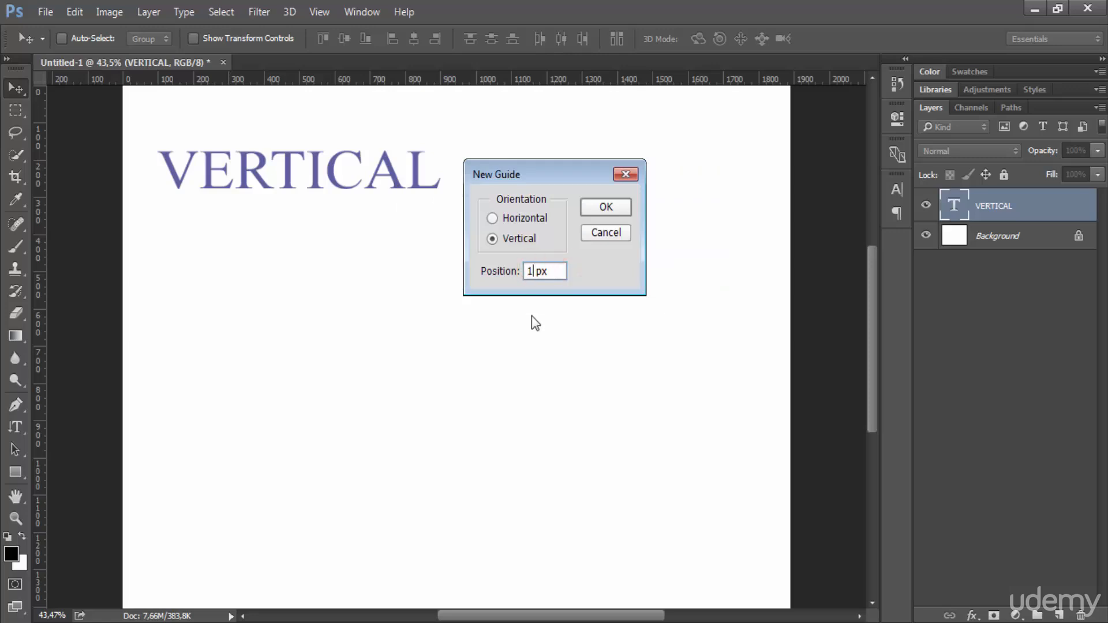
text(00)
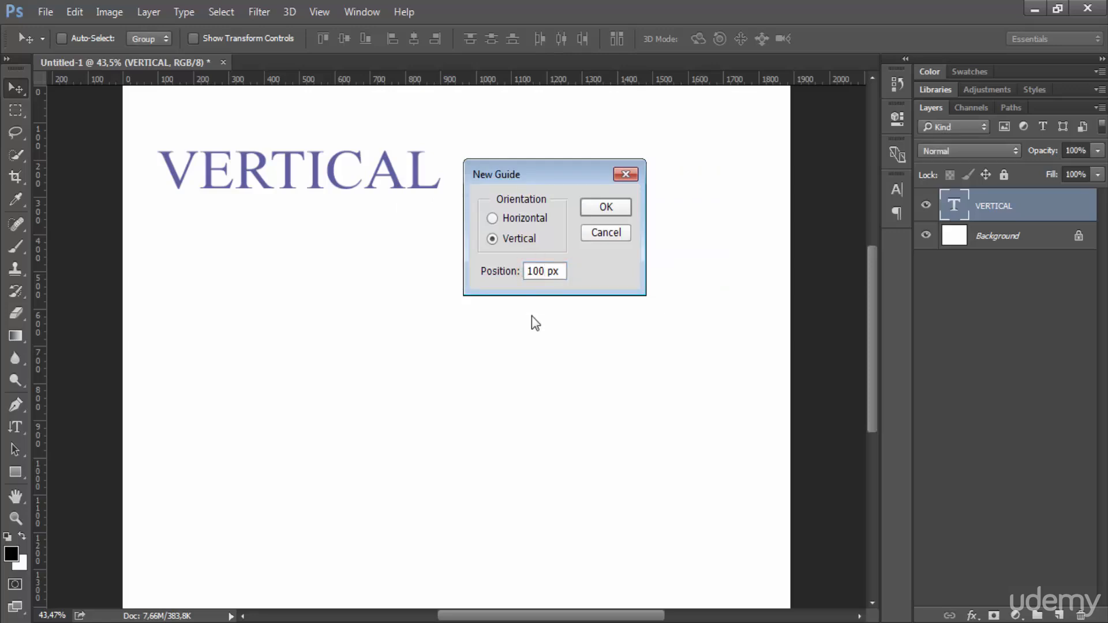
key(Return)
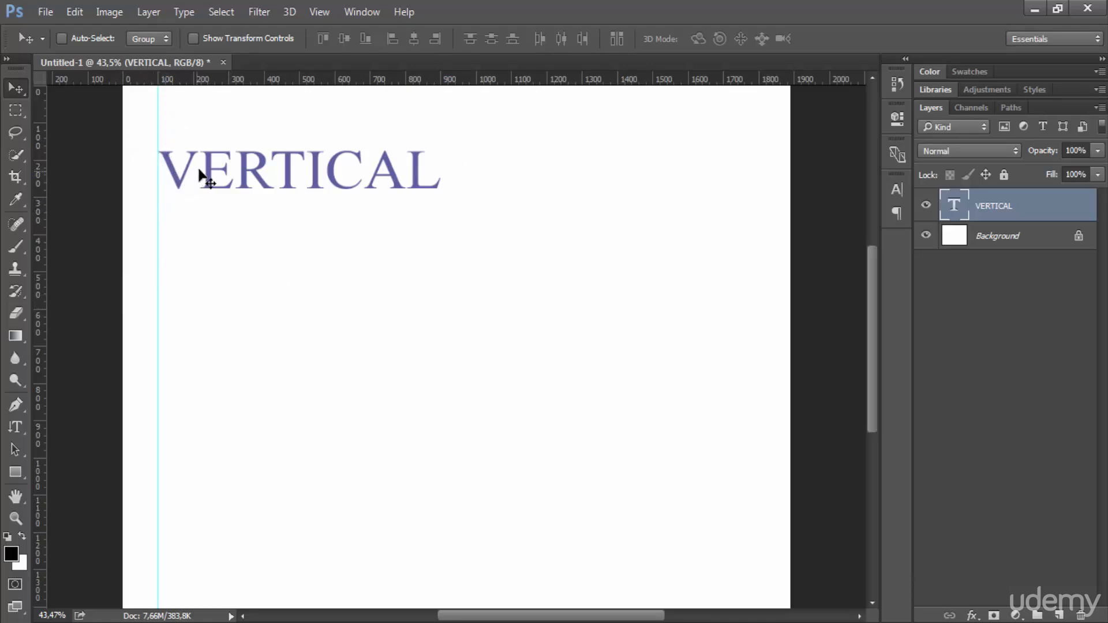
drag(208, 169, 209, 221)
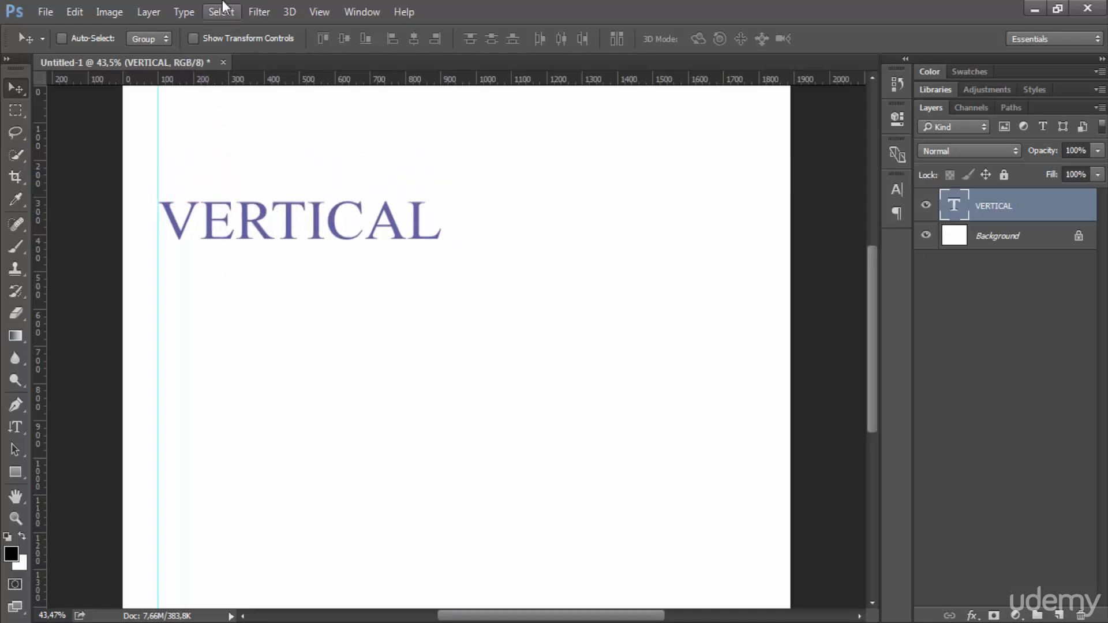
- Create a horizontal guide at exactly 100 px
click(320, 12)
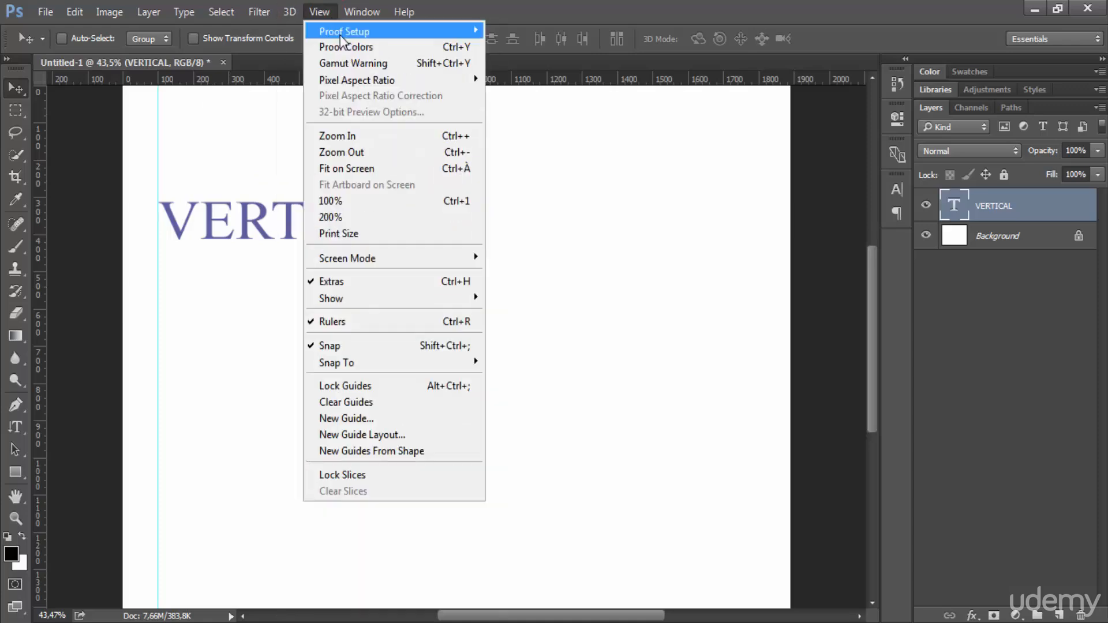
click(394, 419)
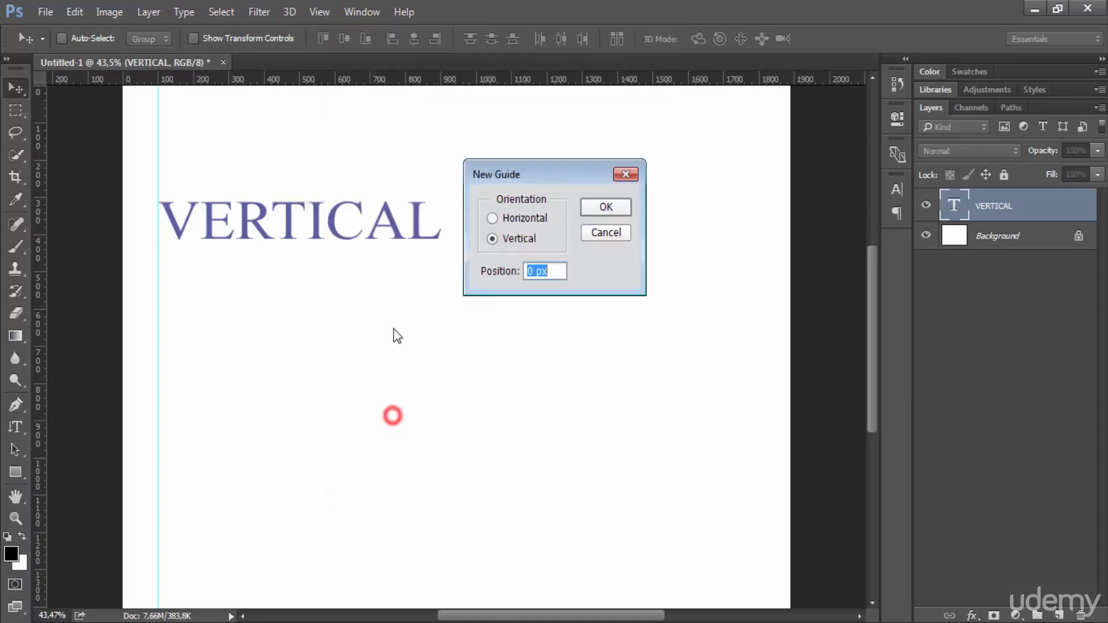
click(507, 218)
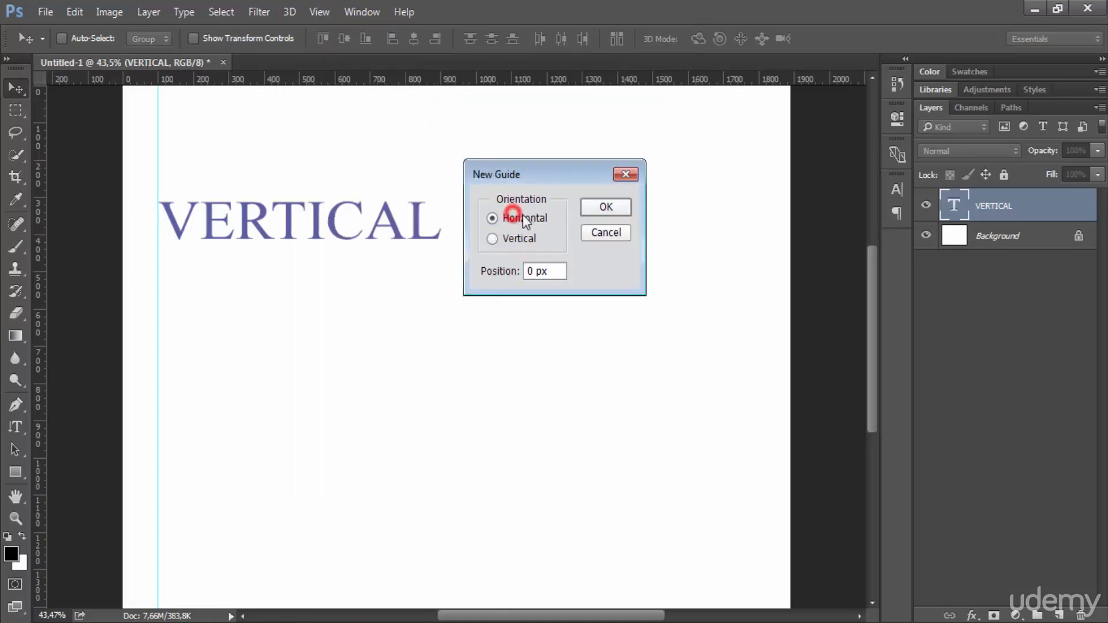
double_click(530, 271)
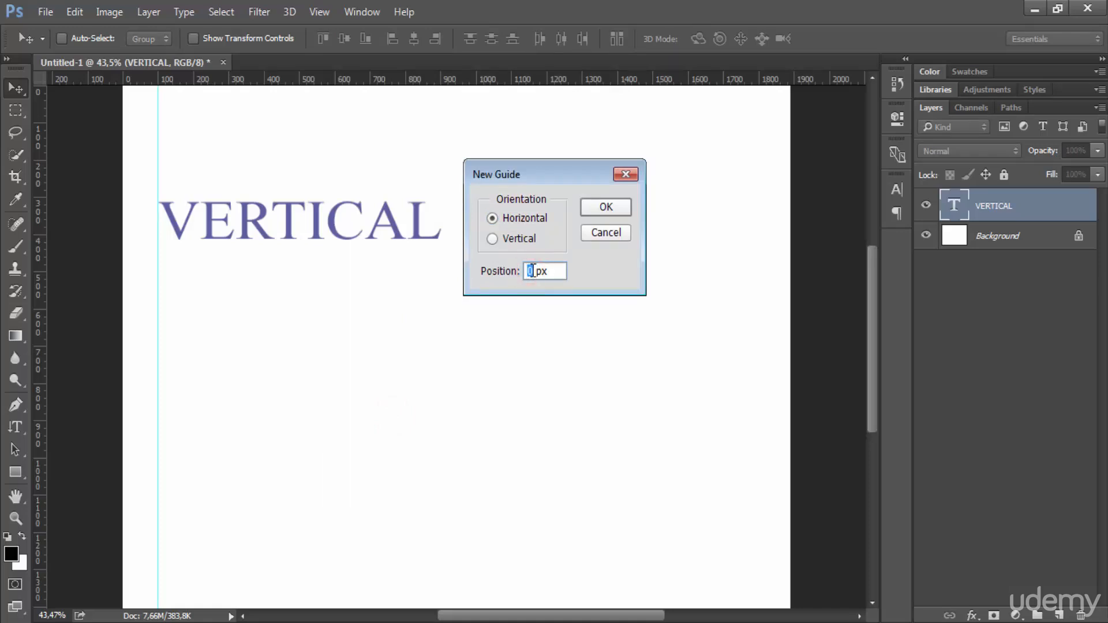
text(100)
key(Return)
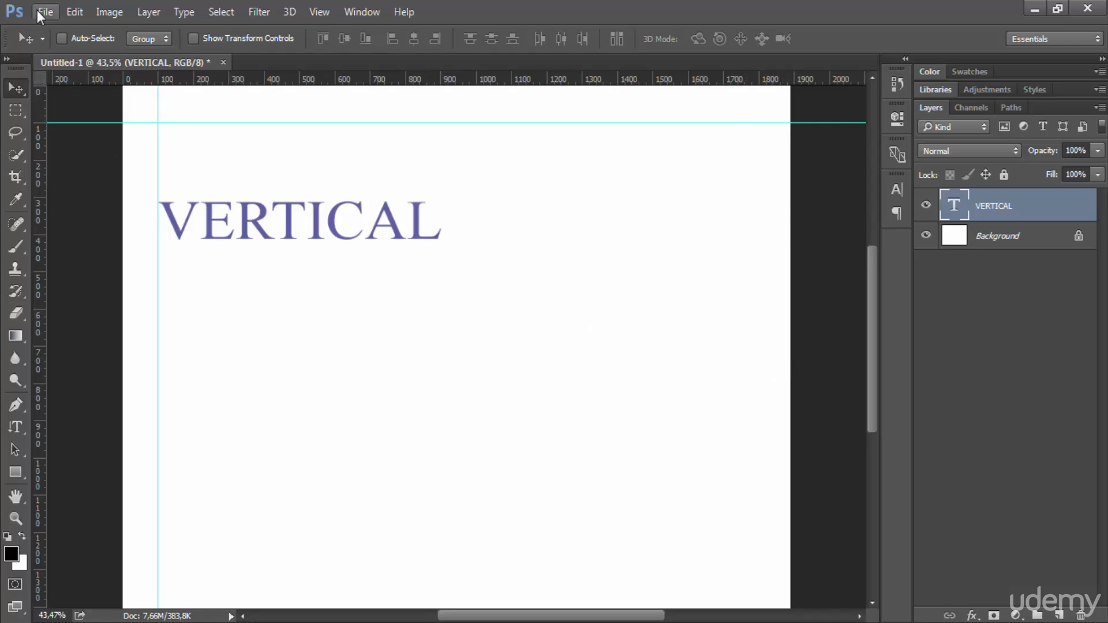
- View the new-document dimensions in pixels instead of centimeters, and cancel without creating a document
click(57, 12)
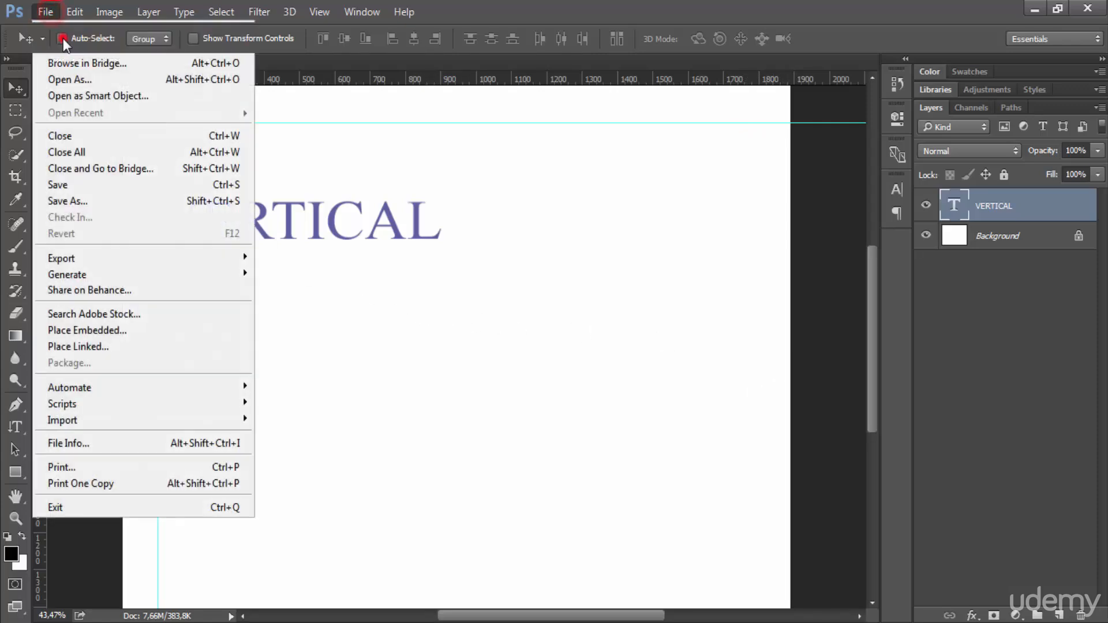
click(62, 36)
click(490, 230)
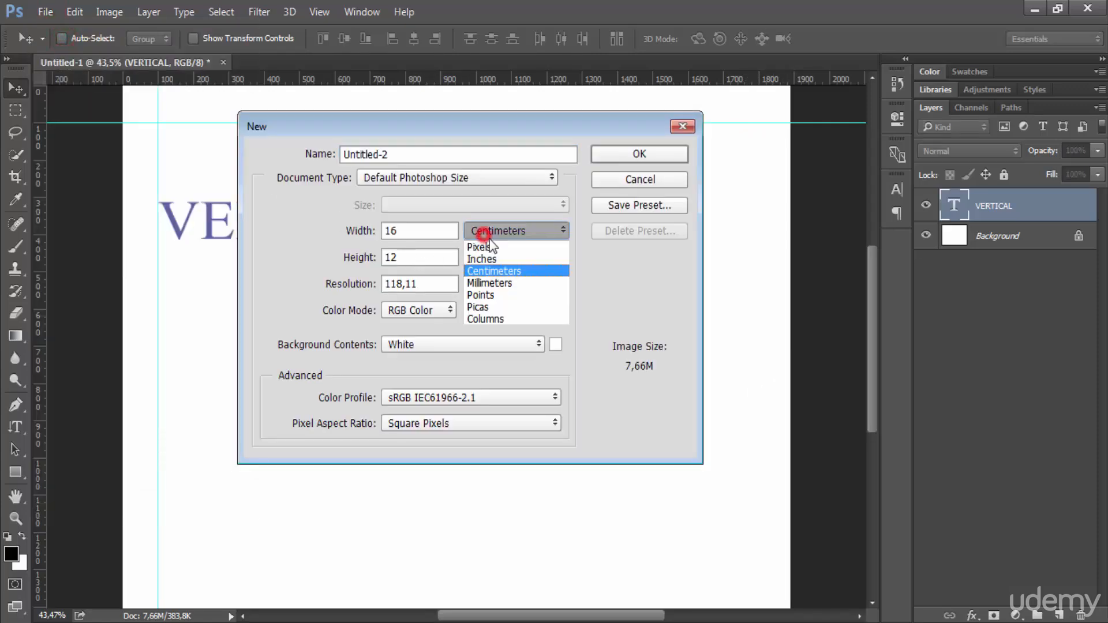
click(485, 258)
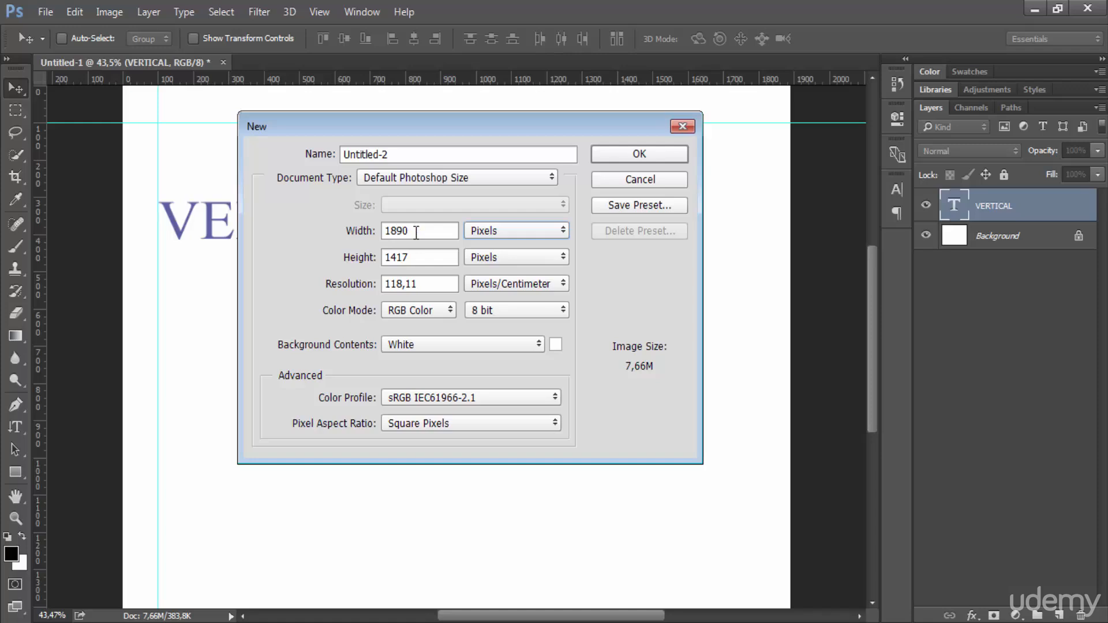
click(641, 180)
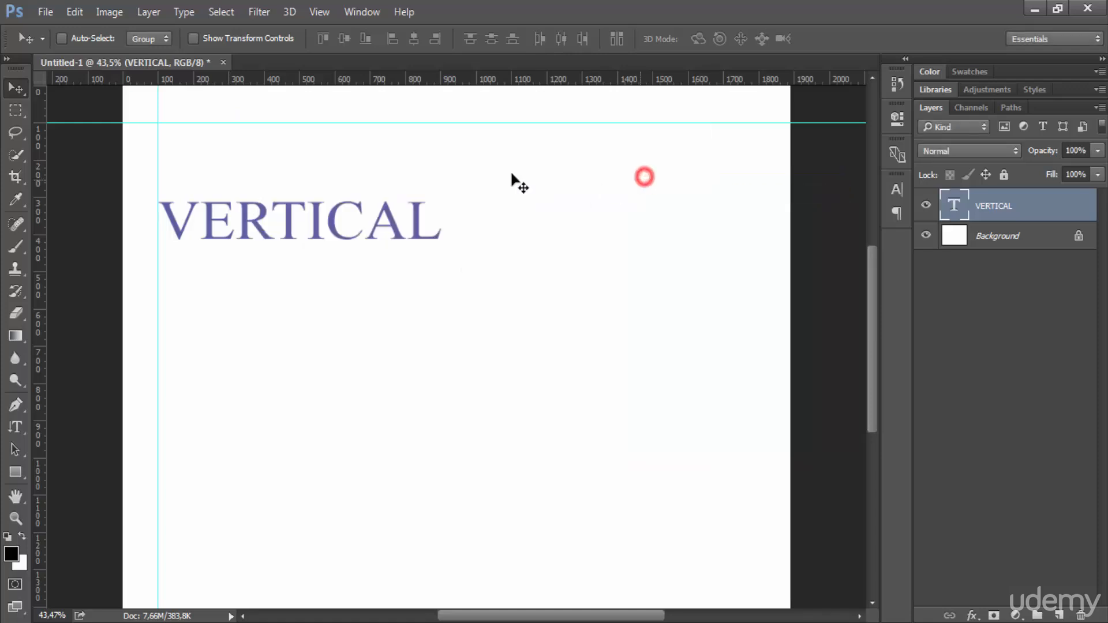
- Try to create a horizontal guide at 1790 px
click(337, 9)
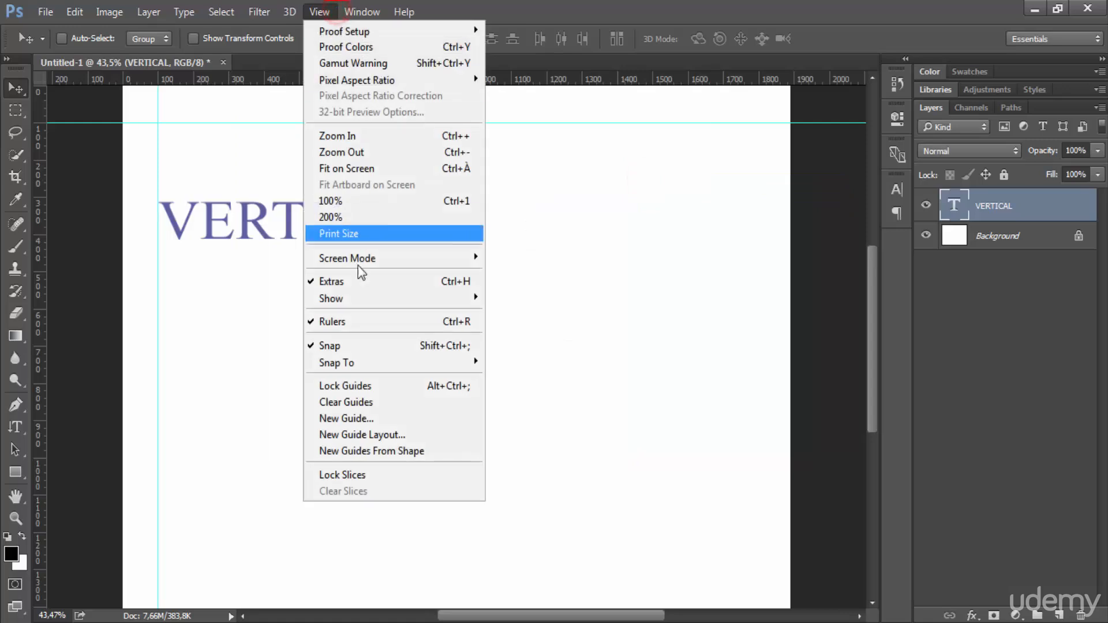
click(376, 419)
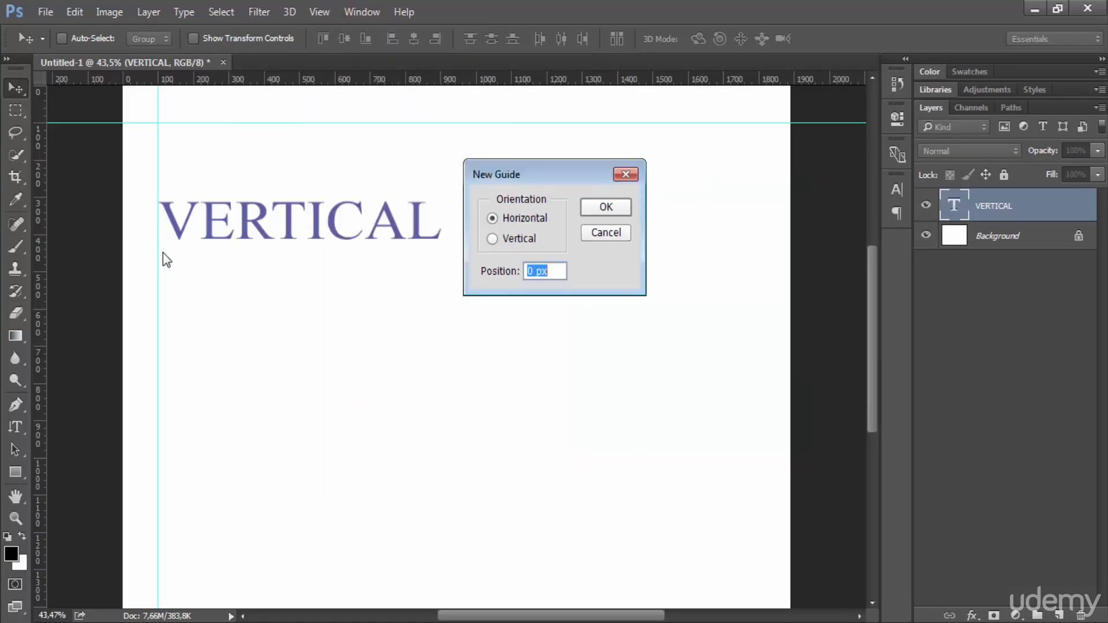
double_click(533, 271)
text(179)
key(Return)
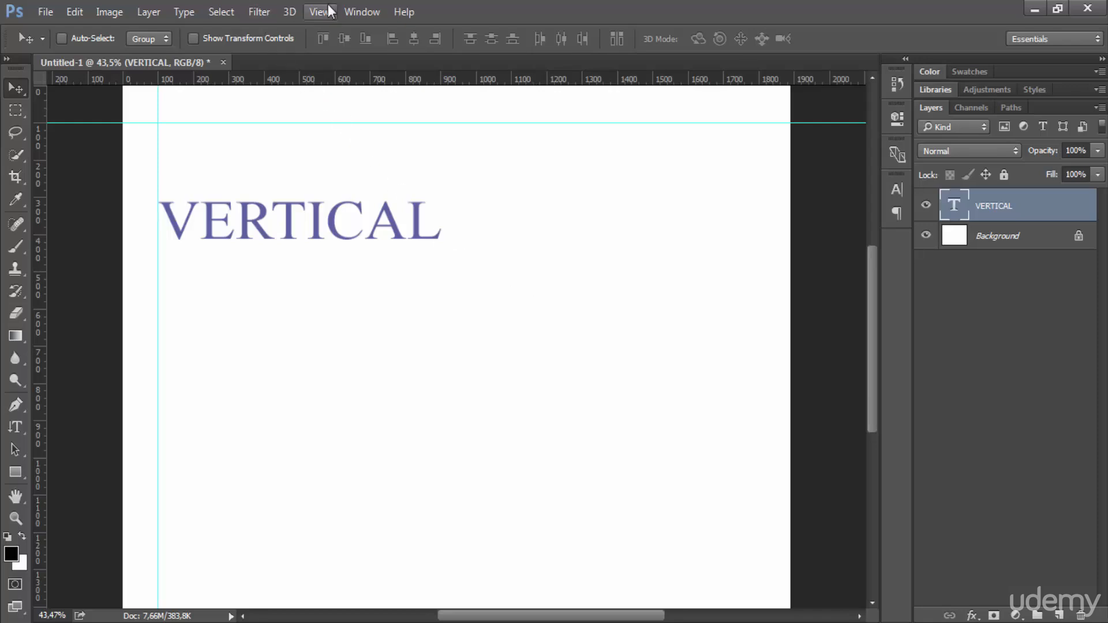
- Create a vertical guide at exactly 1790 px to mark the margin near the document's right edge
click(311, 14)
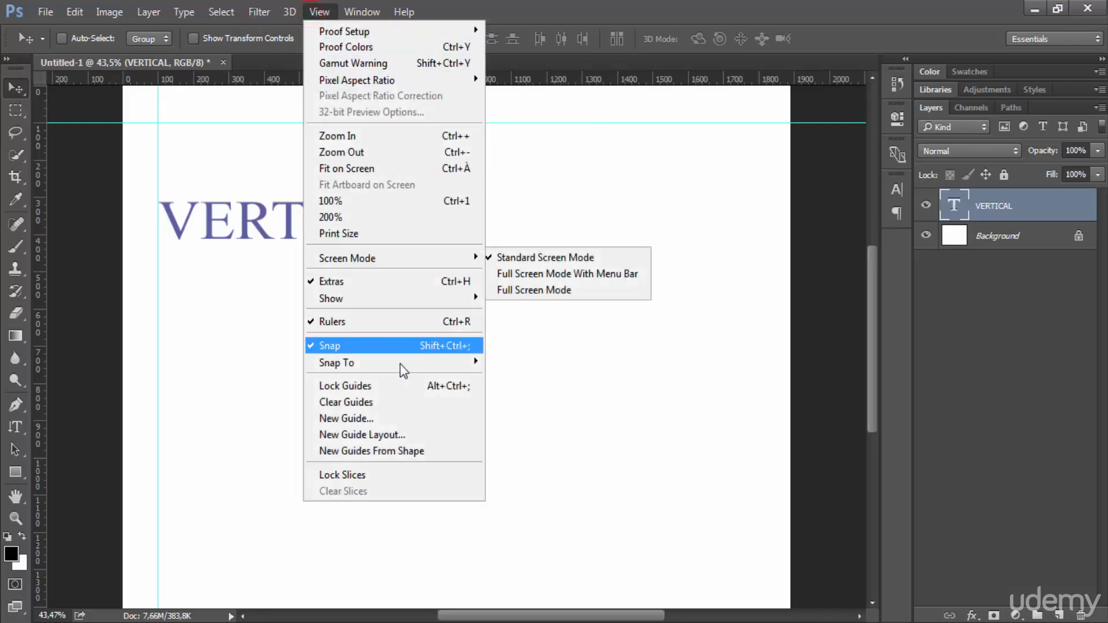
click(397, 424)
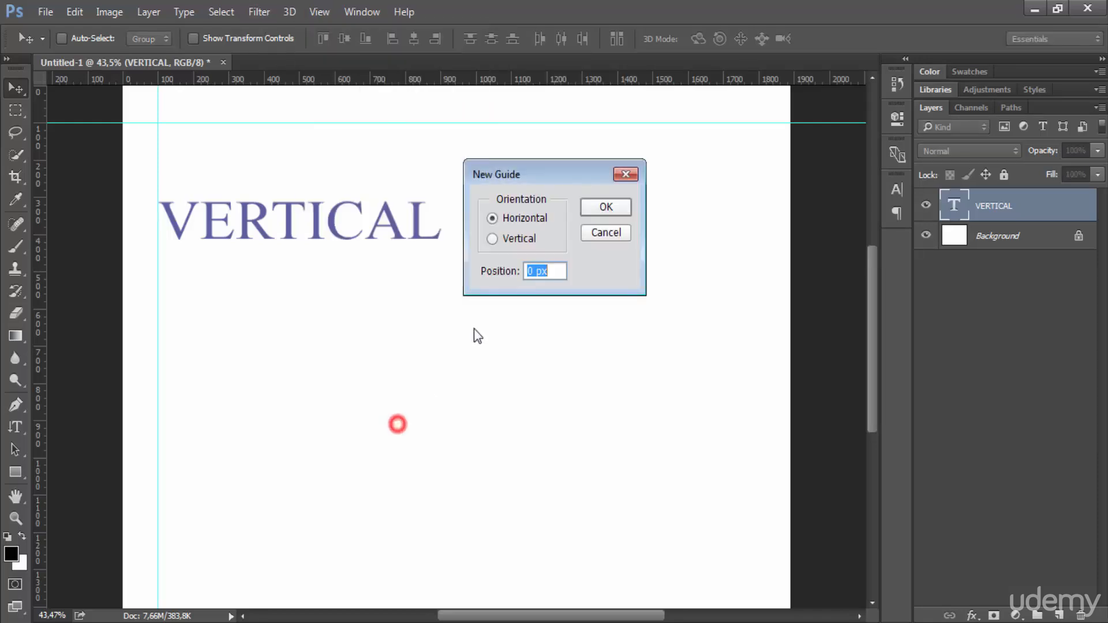
click(515, 239)
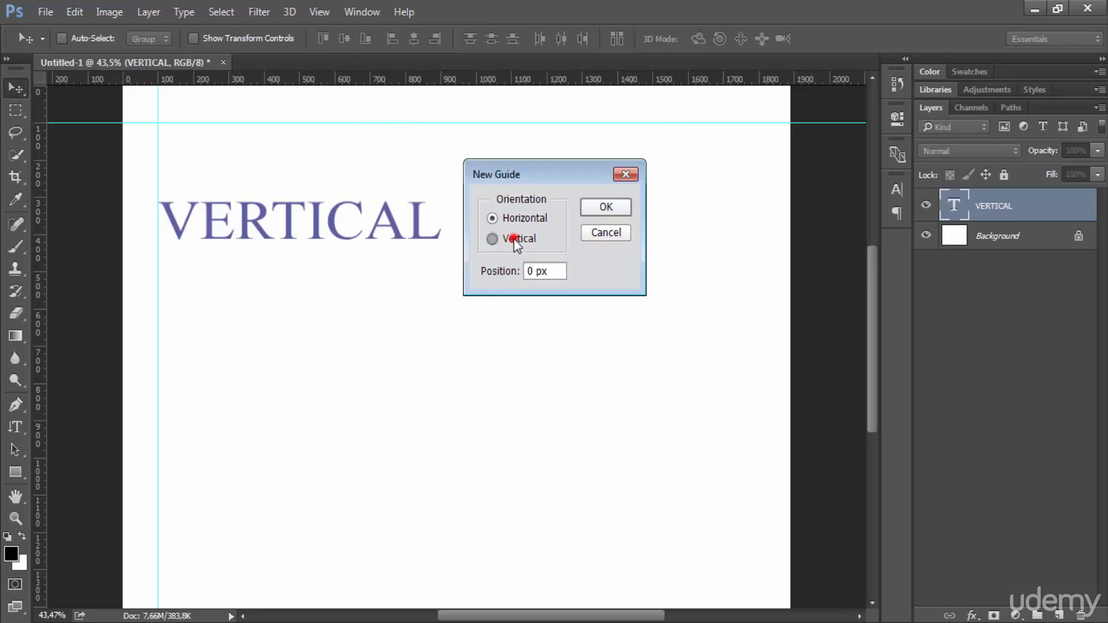
double_click(530, 272)
text(179)
click(603, 208)
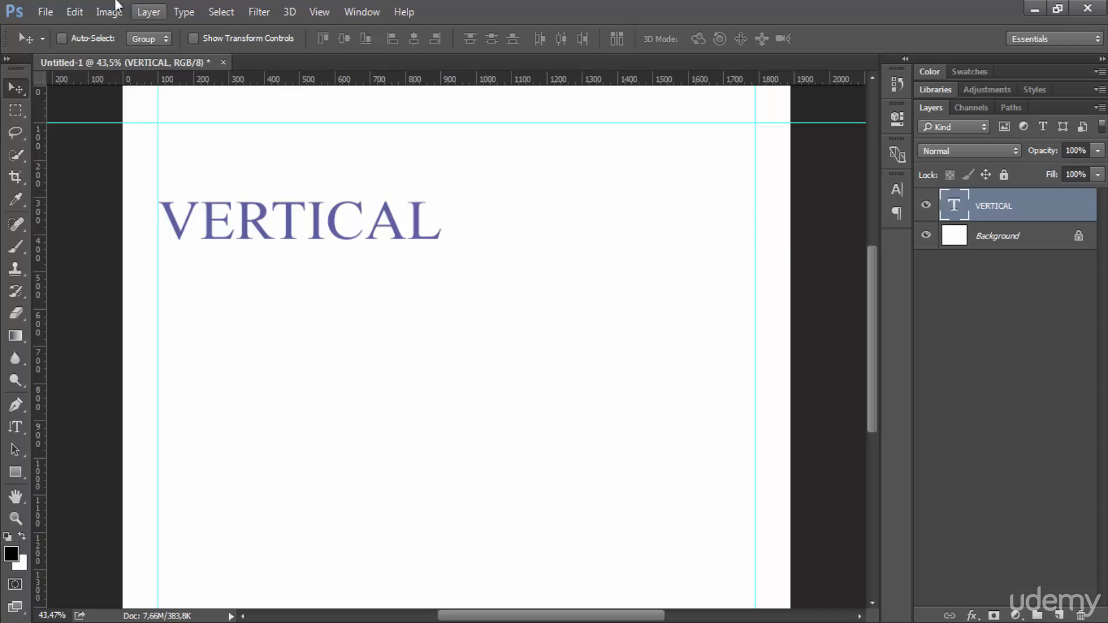
- Check the document's width and height in pixels in the Canvas Size settings, leaving the values as they are
click(110, 12)
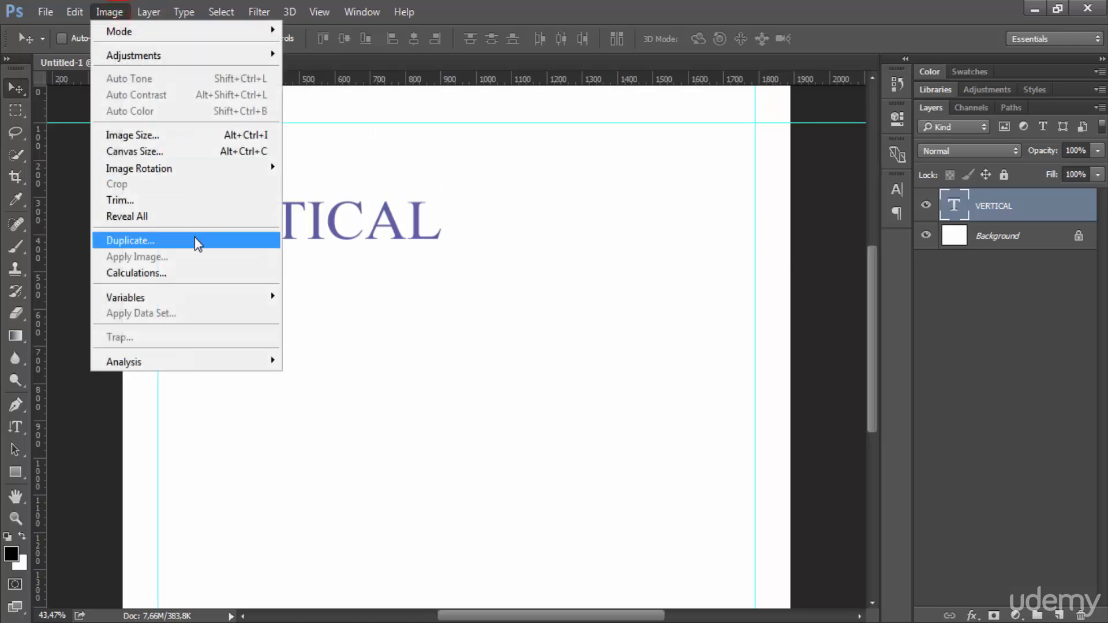
click(193, 150)
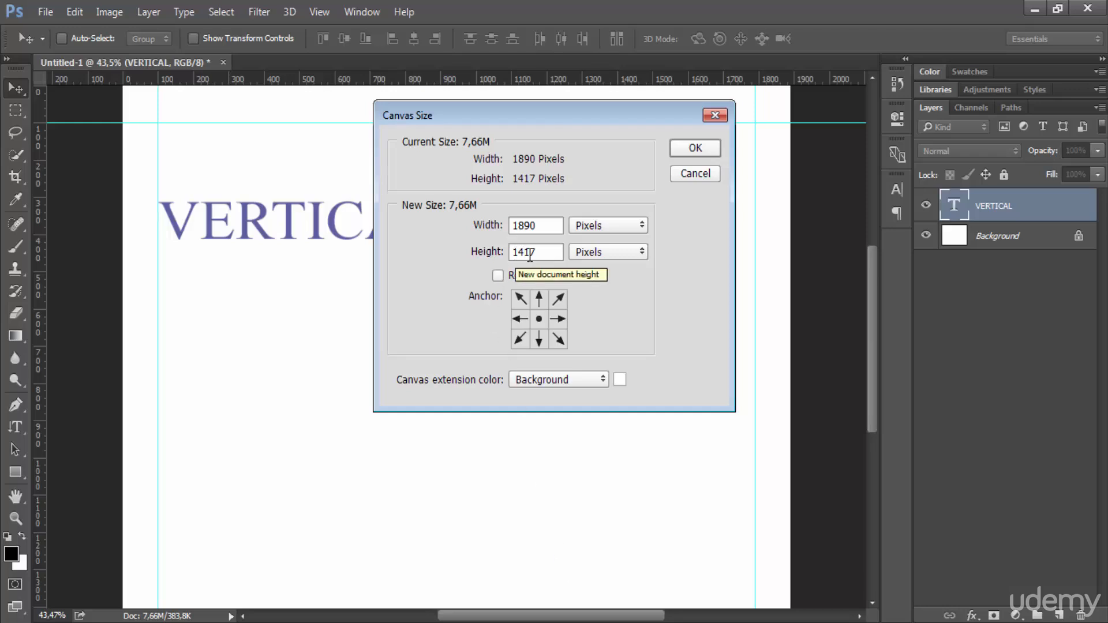
click(692, 150)
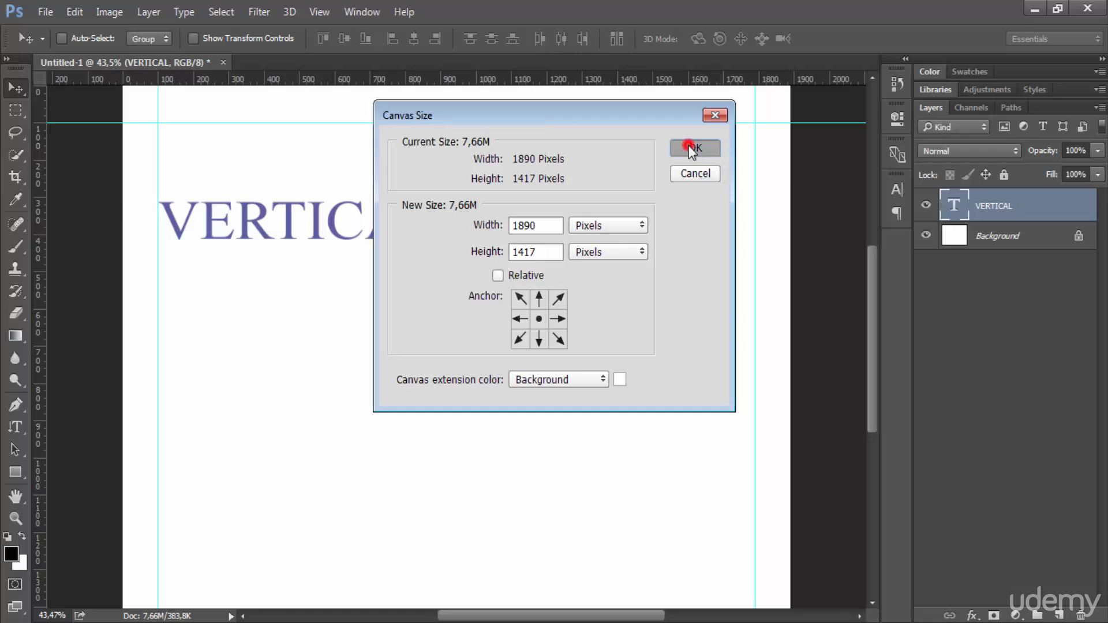
- Create a horizontal guide at exactly 1317 px and move the VERTICAL text up against the upper horizontal guide
click(327, 16)
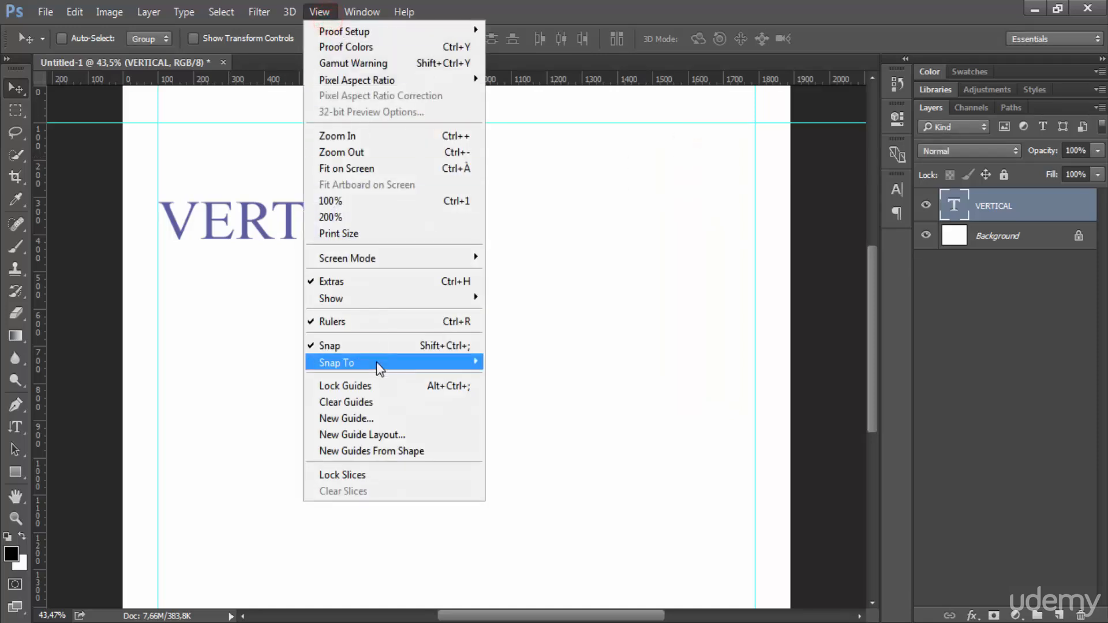
click(382, 417)
click(493, 218)
click(529, 275)
double_click(529, 274)
text(1)
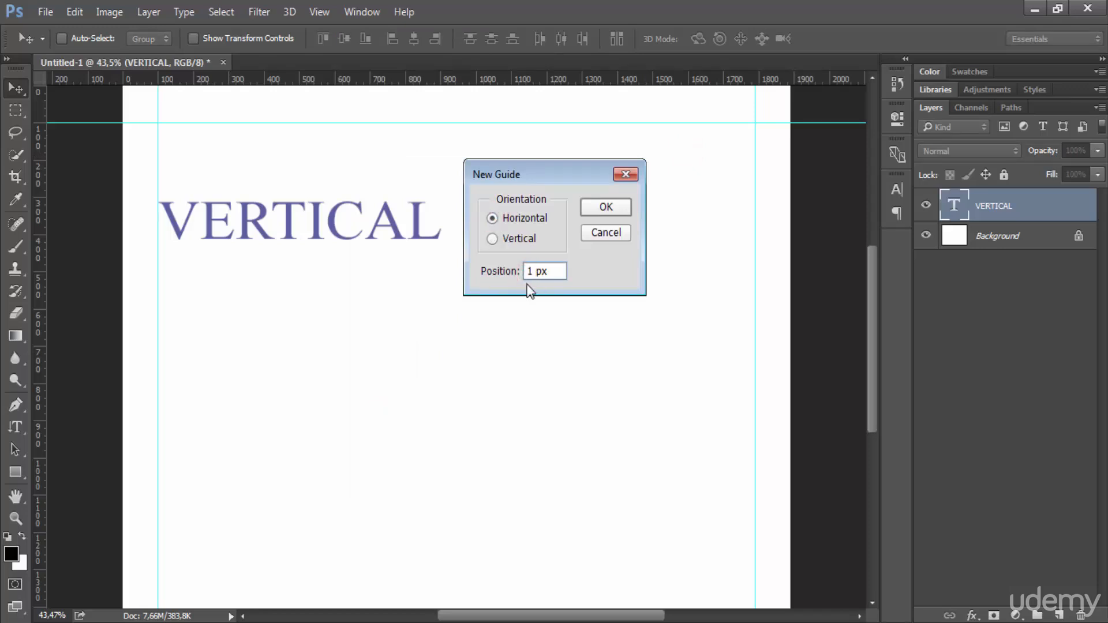
text(317)
key(Return)
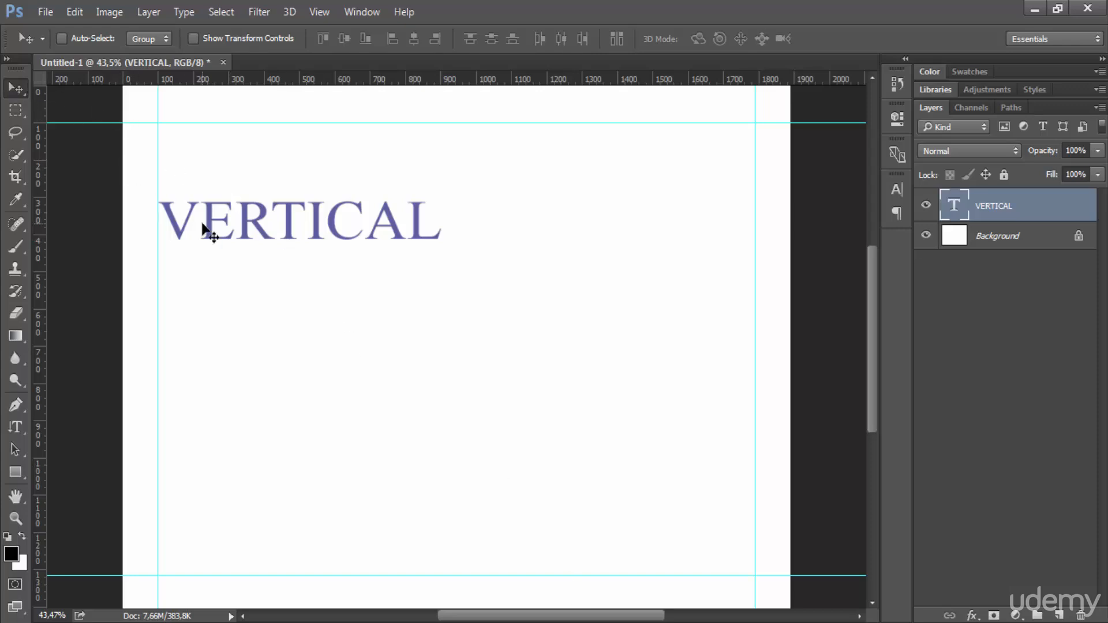
drag(211, 232, 212, 159)
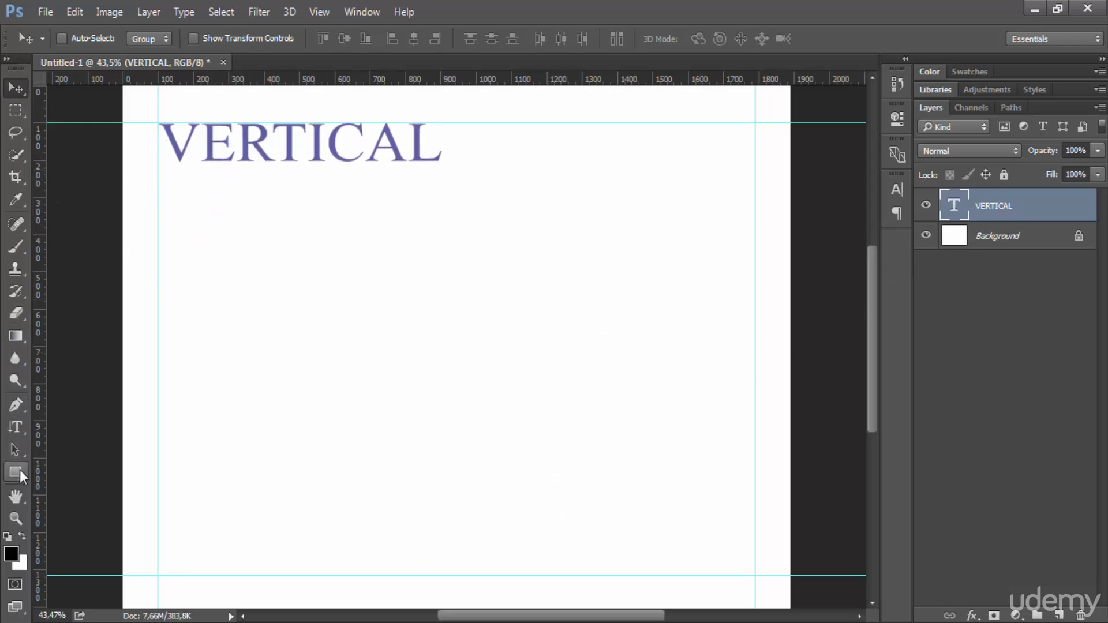
- Add the text HORIZANTAL with the Horizontal Type tool and move it into the corner where the lower and right-hand guides meet
click(17, 425)
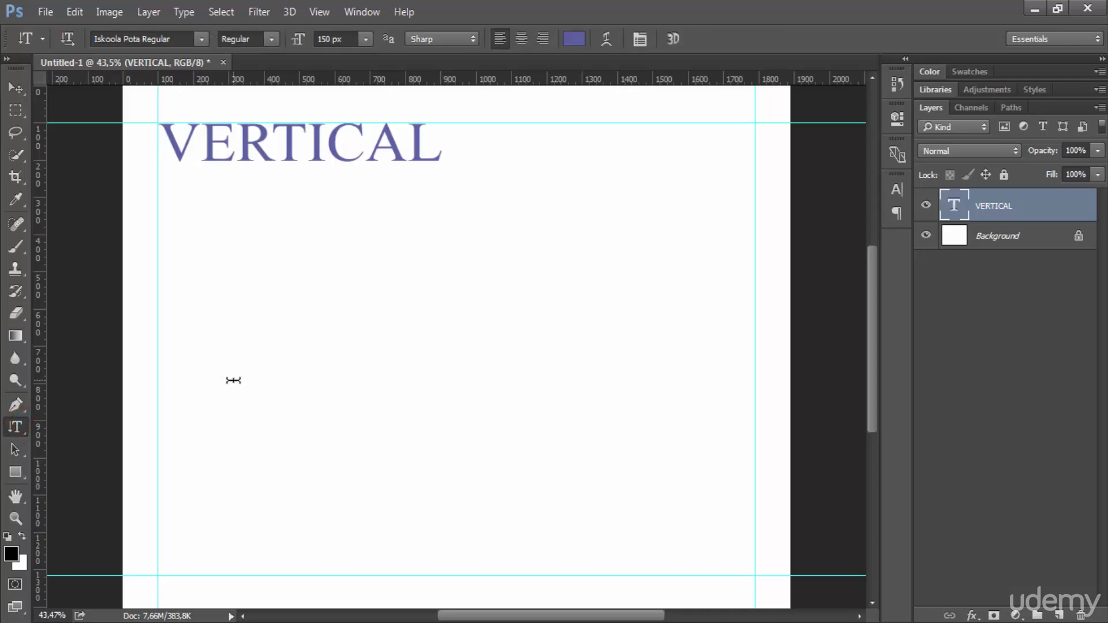
right_click(16, 427)
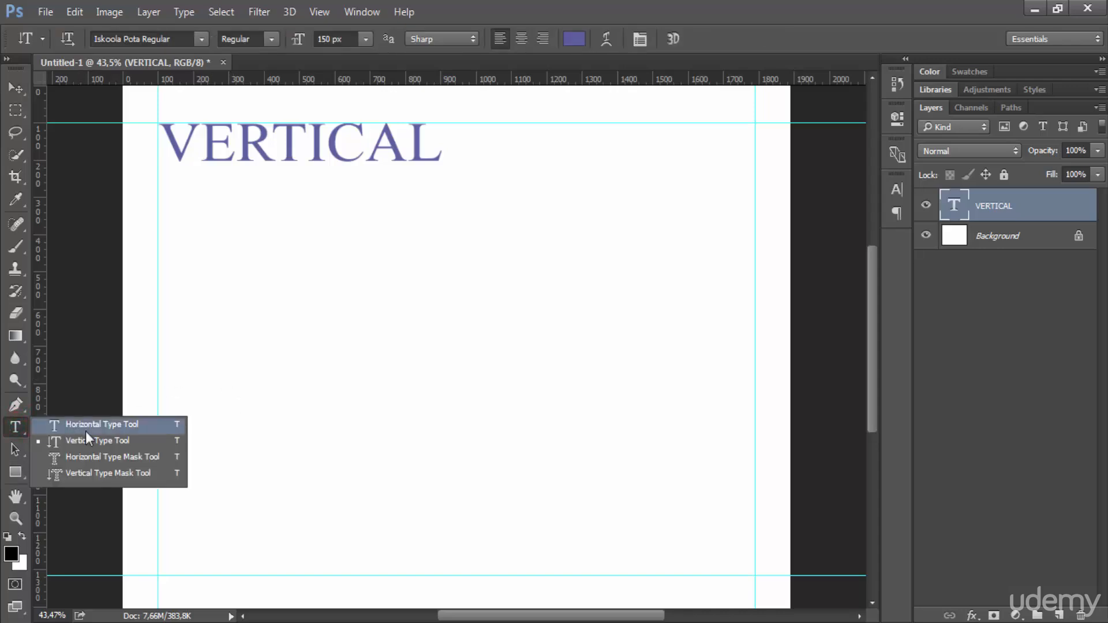
click(85, 430)
click(370, 414)
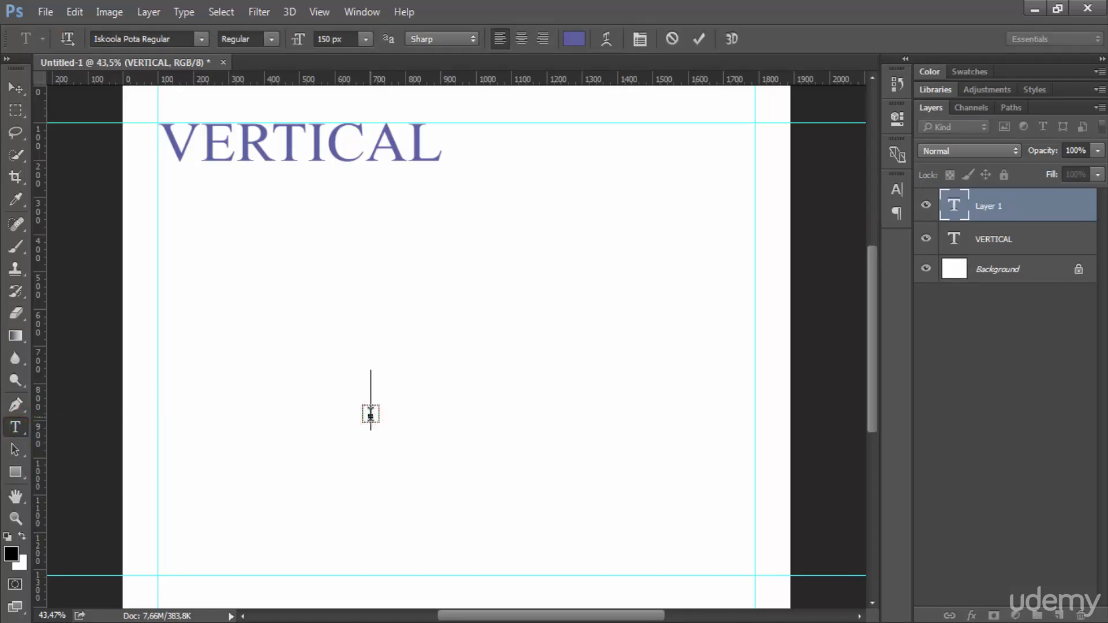
text(H)
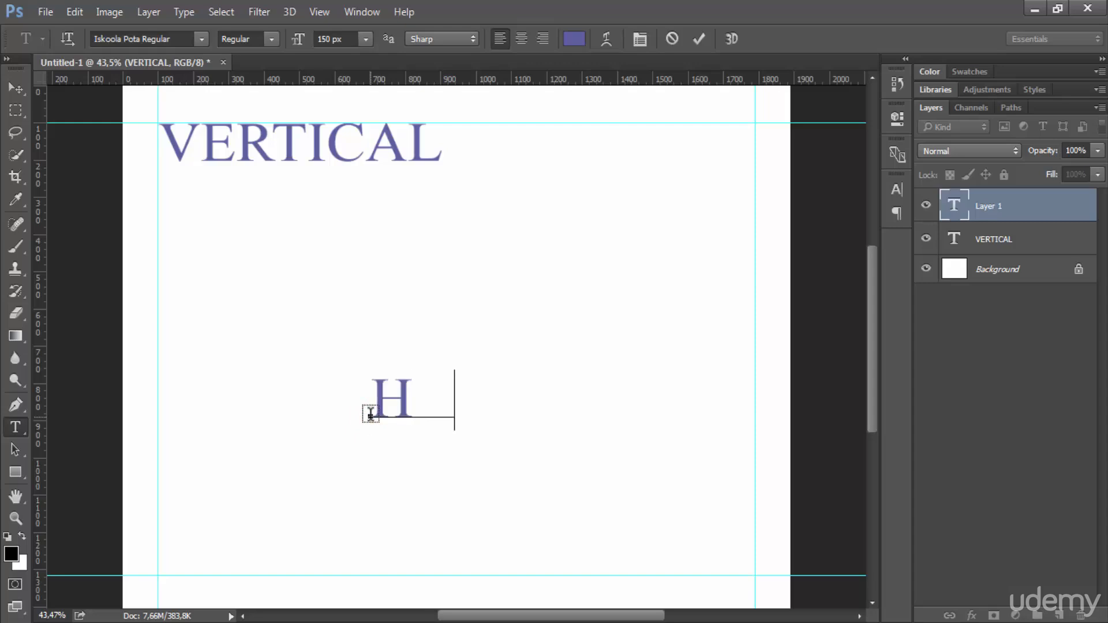
text(ORIZAN)
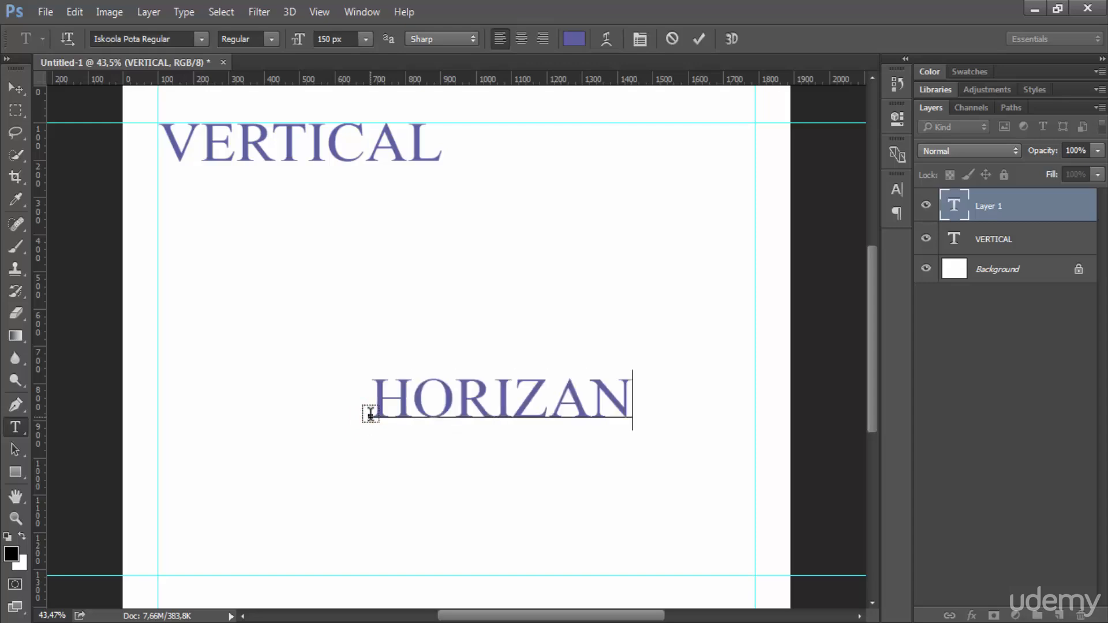
text(TAL)
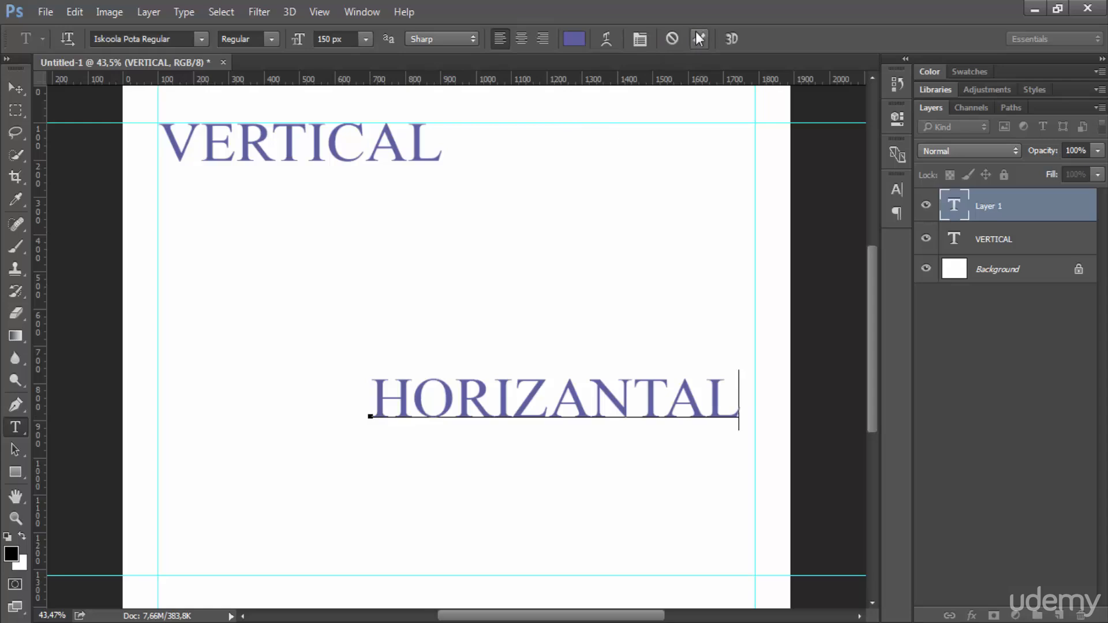
click(698, 39)
click(16, 85)
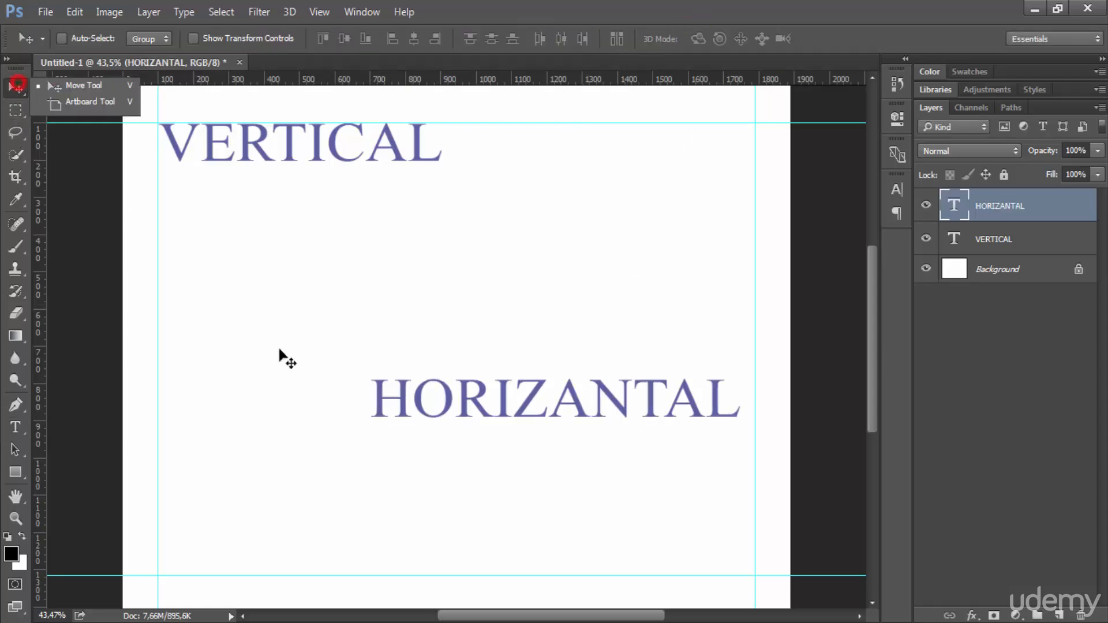
drag(493, 396, 506, 554)
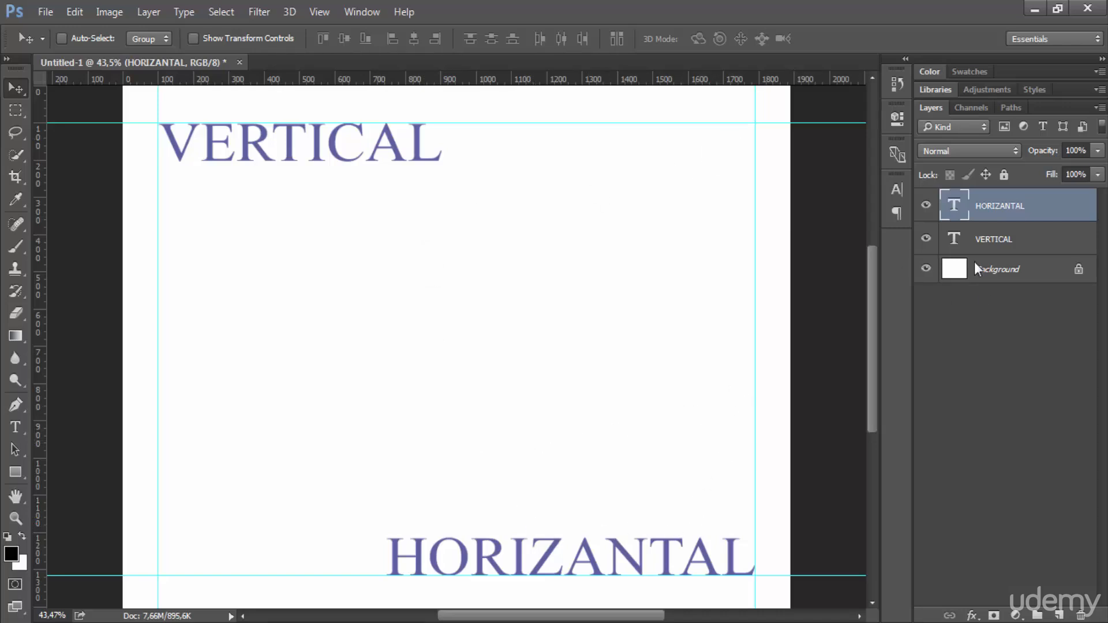
- Rename the VERTICAL text layer to I WANT
click(992, 237)
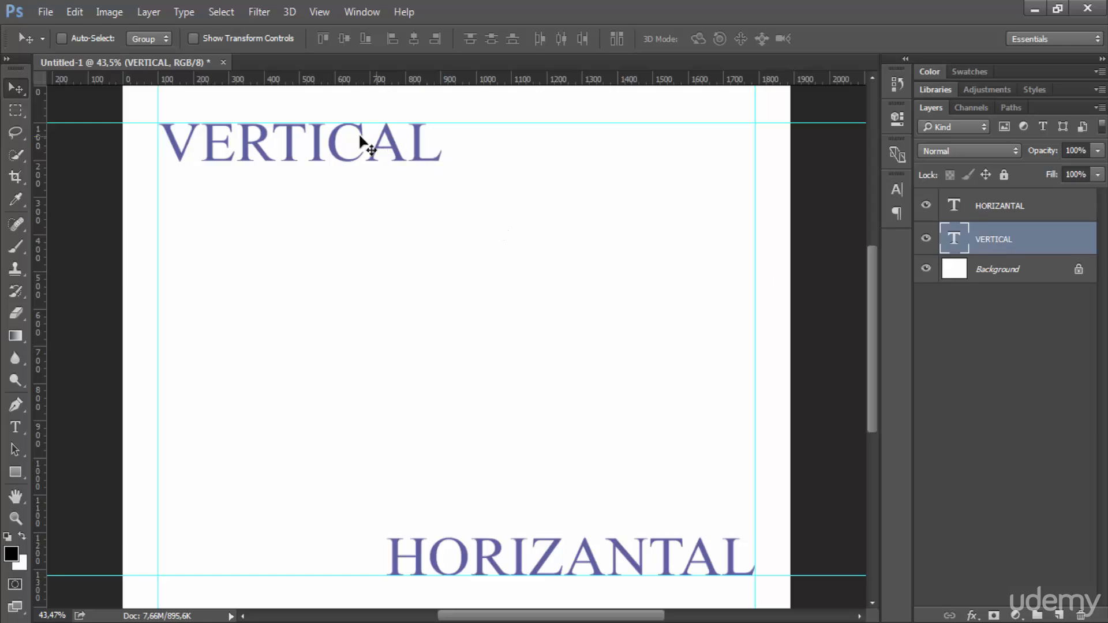
double_click(992, 238)
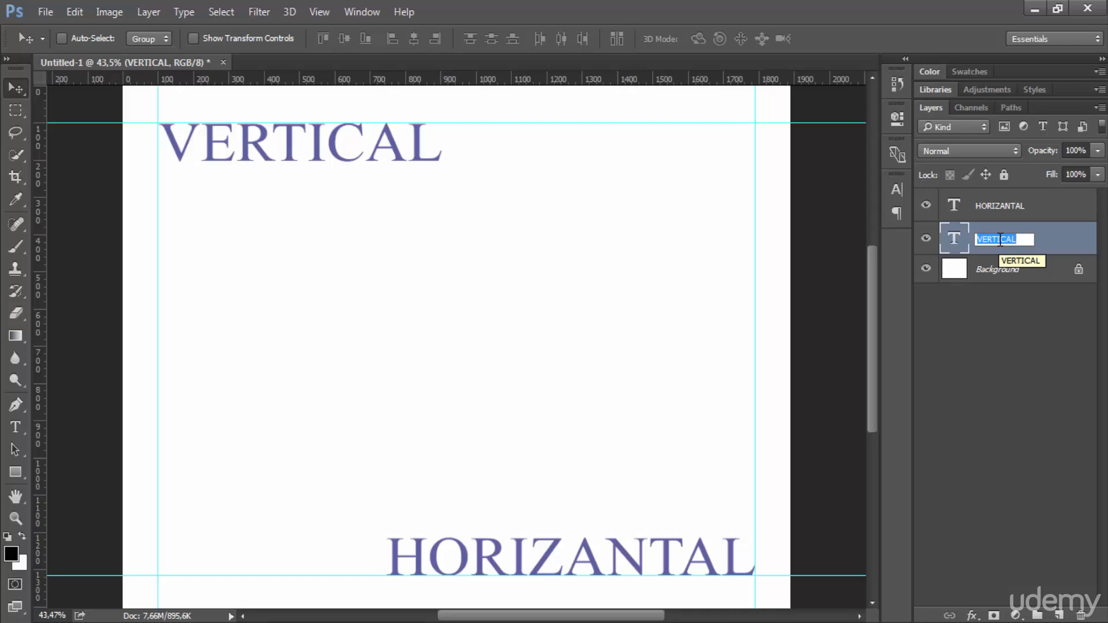
text(I WANT)
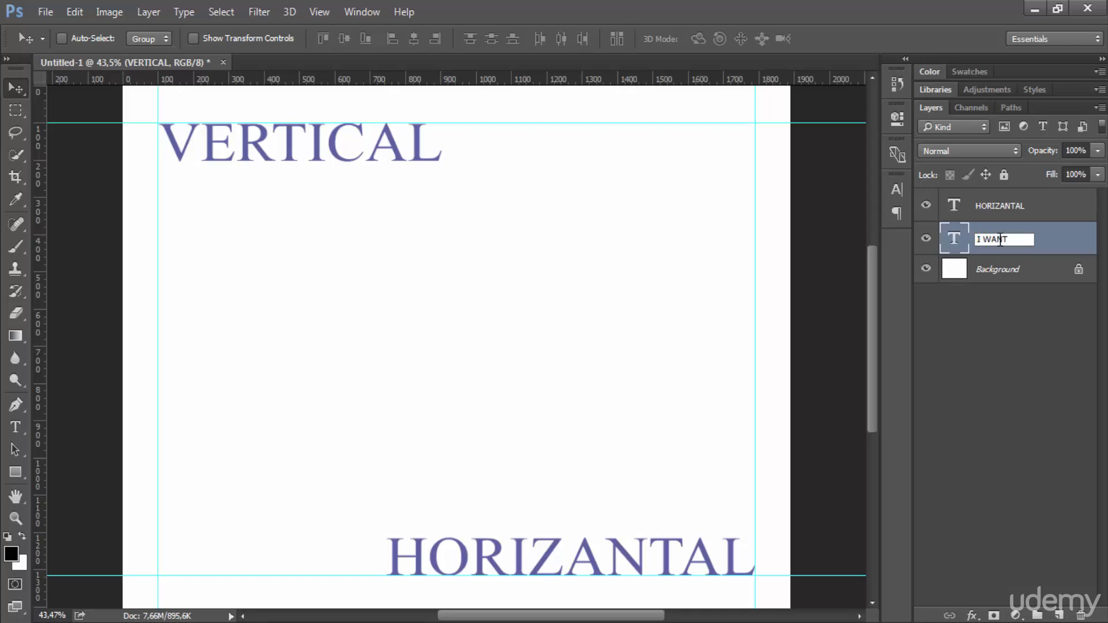
key(Return)
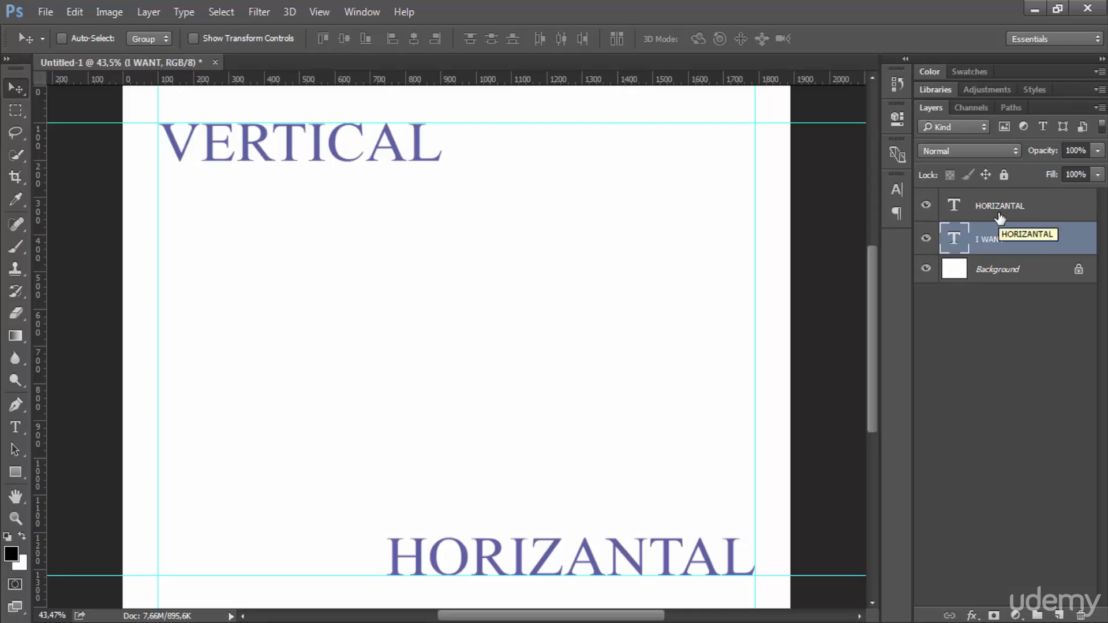
- Apply a Blur filter to the HORIZANTAL layer, choosing to rasterize its text
click(1000, 218)
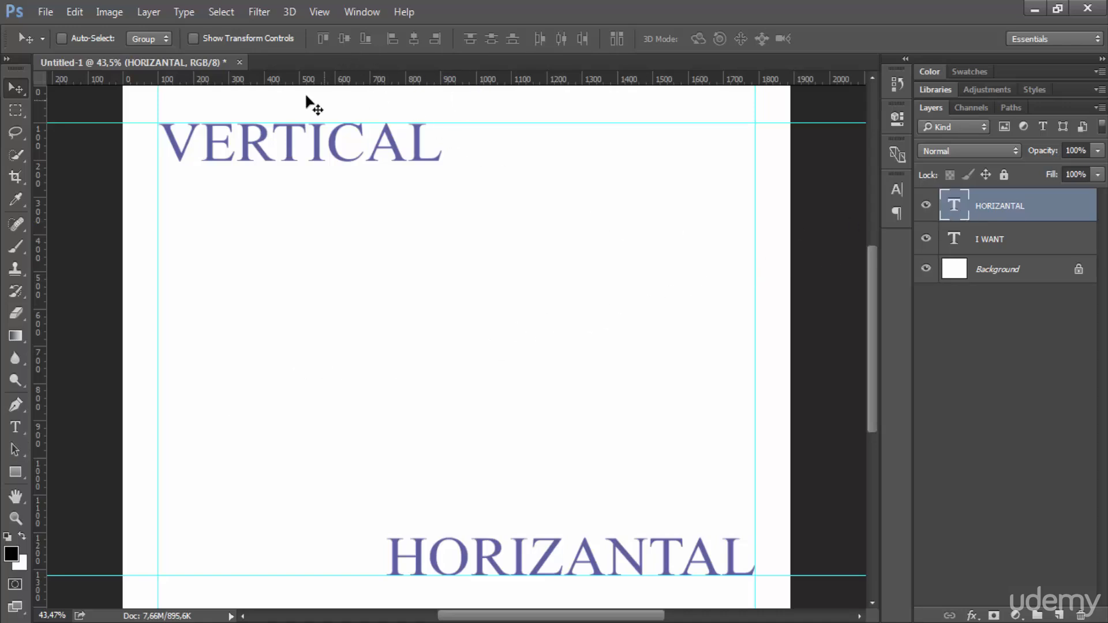
click(266, 18)
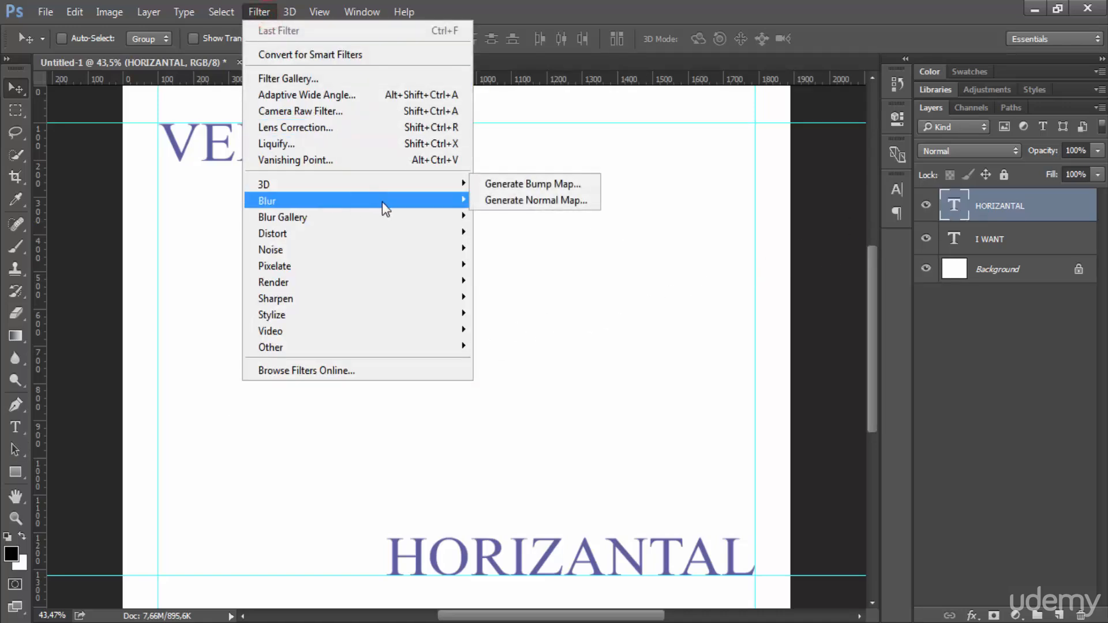
mouse_move(382, 200)
click(521, 221)
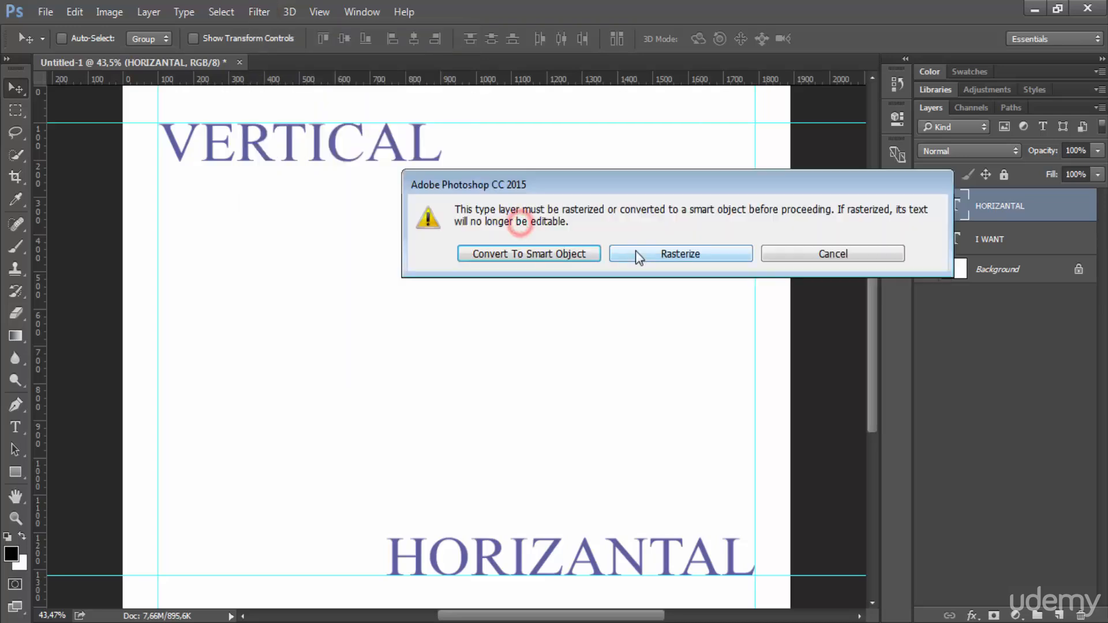
drag(695, 192, 529, 293)
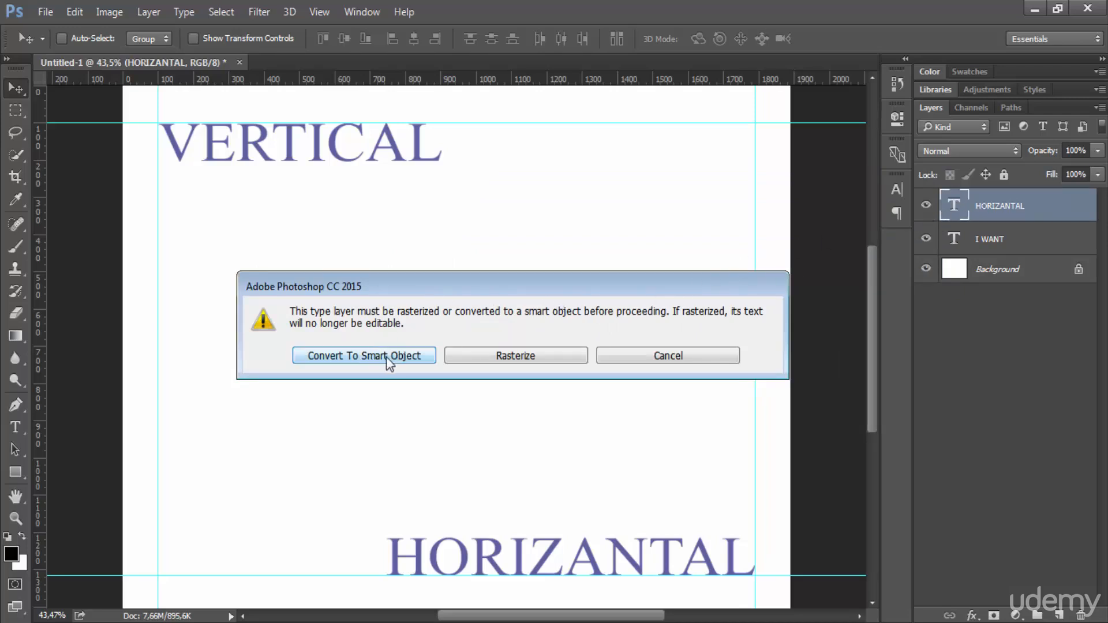
click(503, 352)
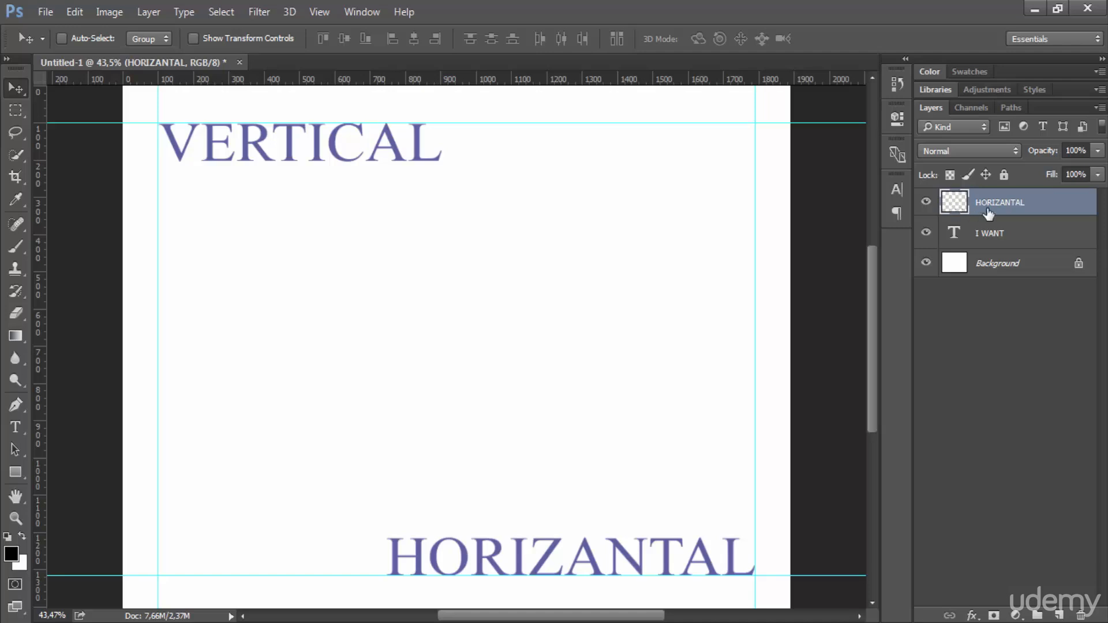
- Try to open the rasterized HORIZANTAL layer for text editing from its name and thumbnail
double_click(988, 206)
click(946, 203)
double_click(946, 204)
click(814, 129)
key(ctrl)
click(960, 386)
click(952, 200)
click(1029, 337)
key(alt+period)
click(1030, 336)
key(alt+period)
click(1029, 336)
key(alt+period)
click(1029, 336)
key(alt+period)
click(1029, 335)
key(alt+period)
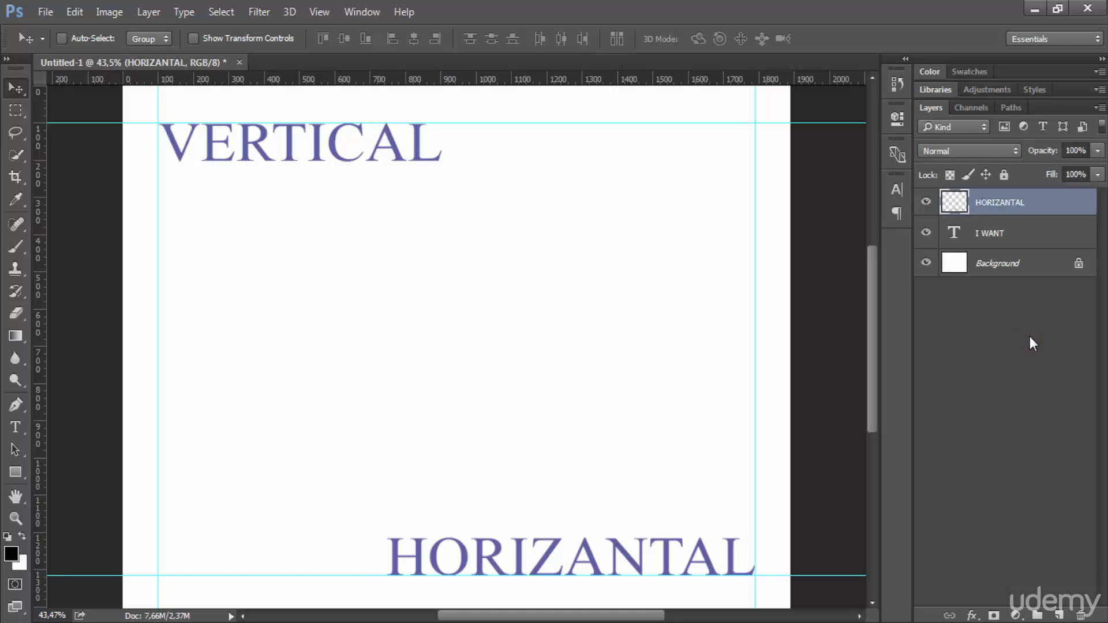